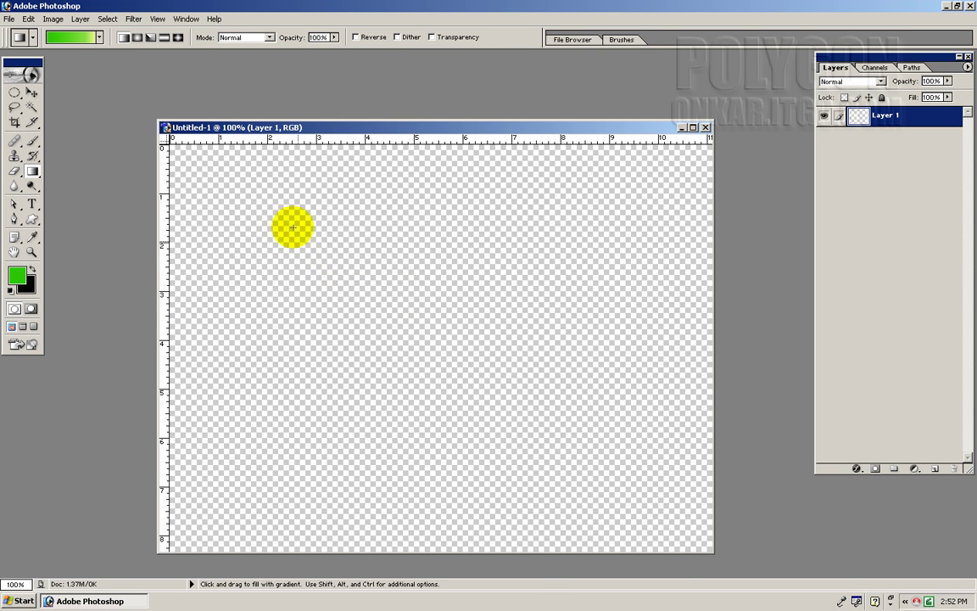
Step: Lasso a hill-shaped selection with a wavy top edge across the lower canvas
click(692, 127)
click(16, 108)
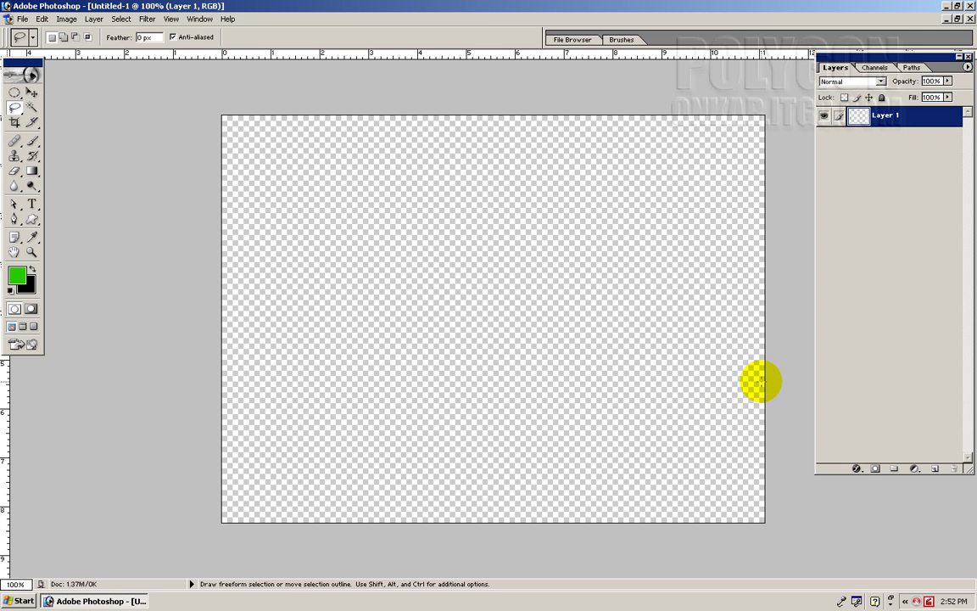
drag(762, 380, 386, 300)
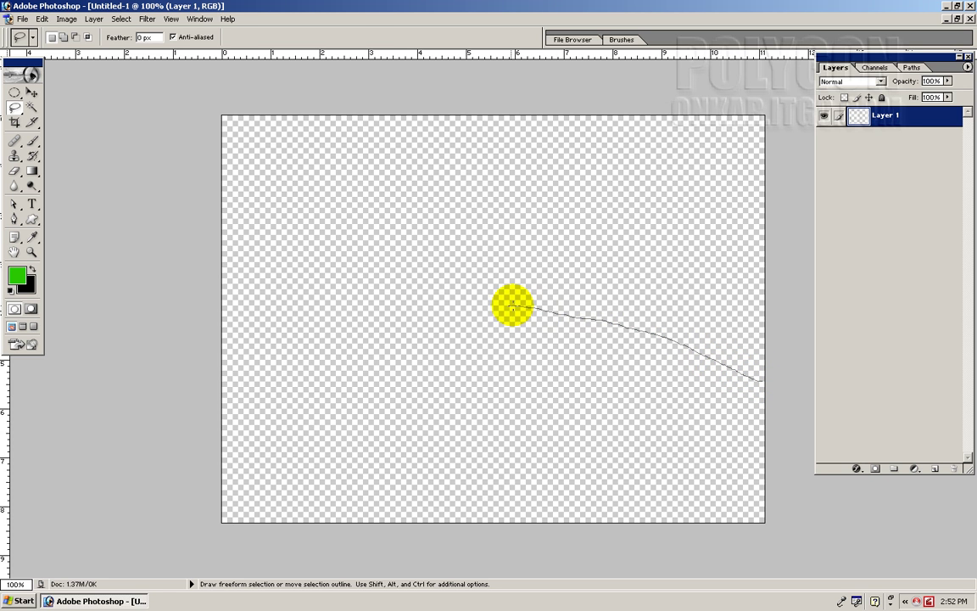
mouse_move(386, 300)
mouse_down()
mouse_move(265, 596)
mouse_move(781, 375)
mouse_up()
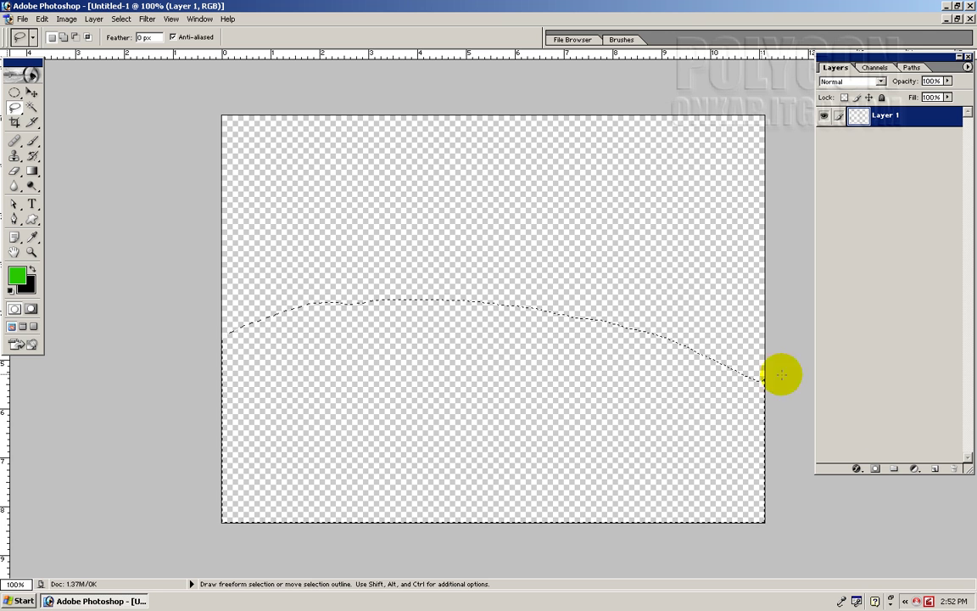
click(31, 173)
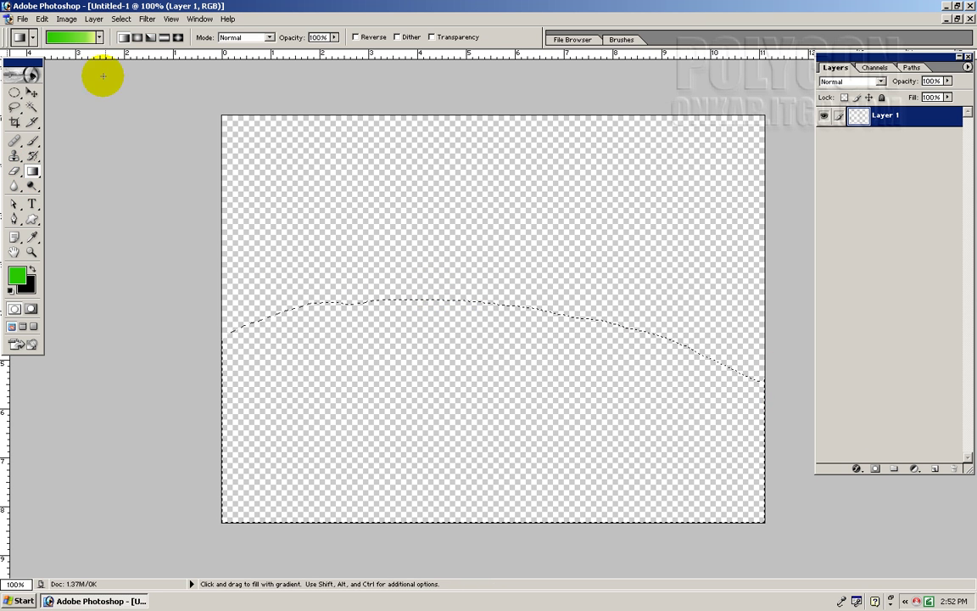
Step: Set the gradient to Light Spectrum, trimmed to blue-green by removing extra colour stops
click(82, 40)
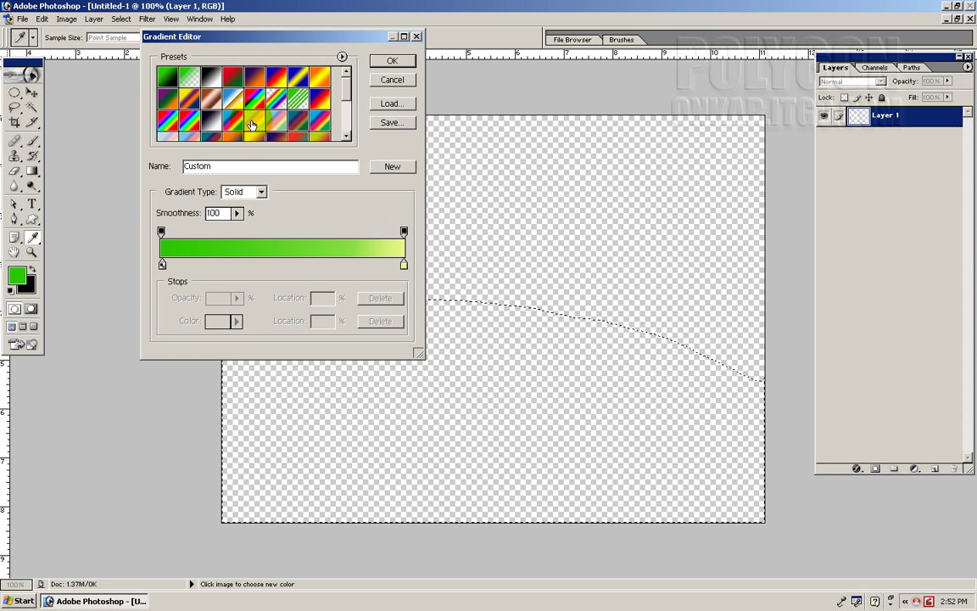
click(252, 124)
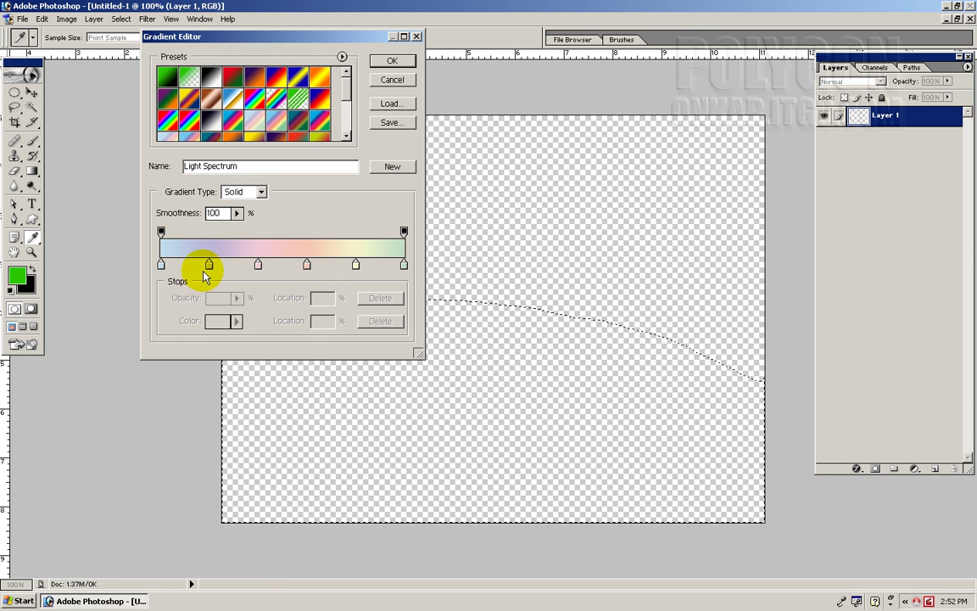
drag(209, 265, 212, 314)
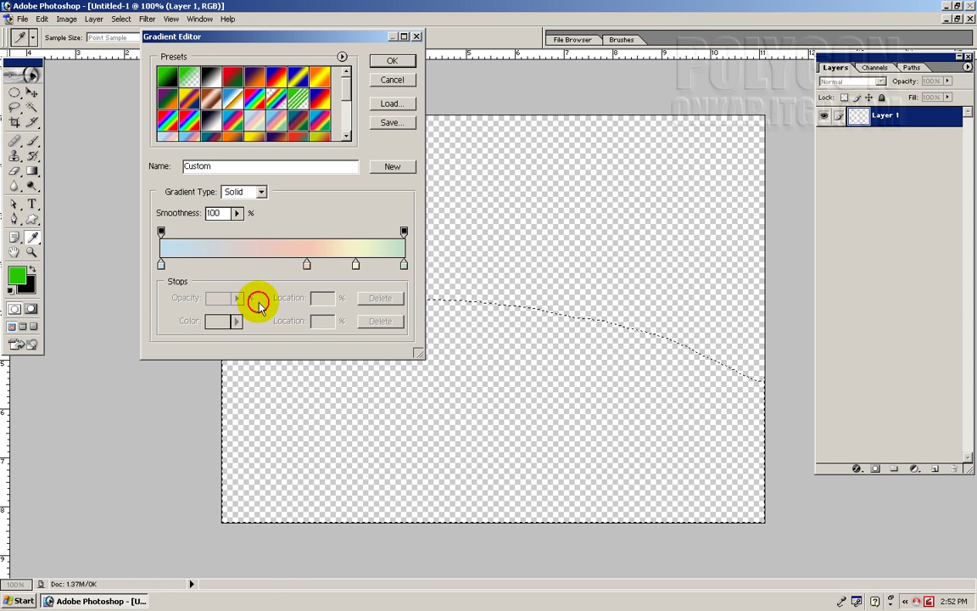
drag(307, 265, 354, 301)
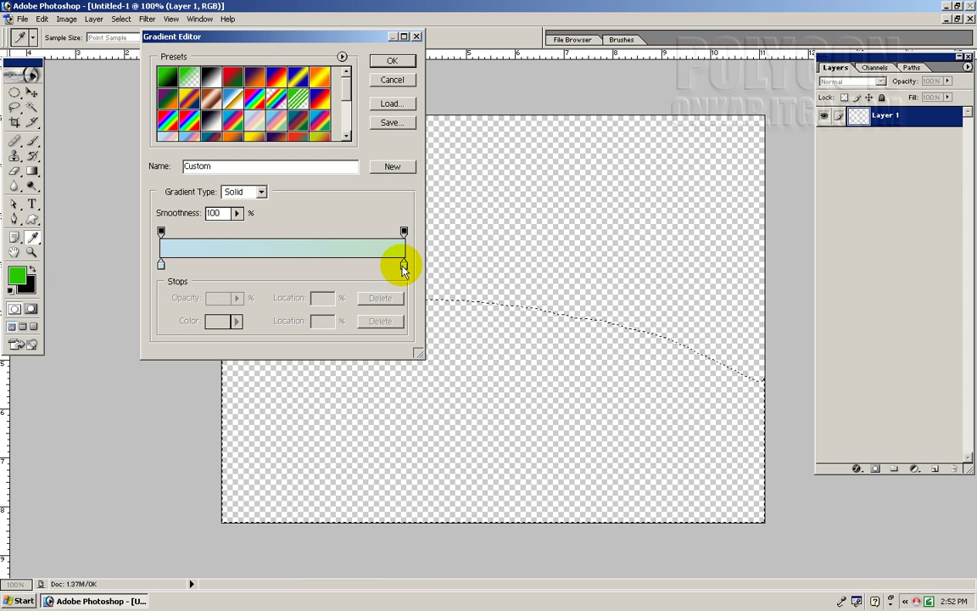
click(391, 62)
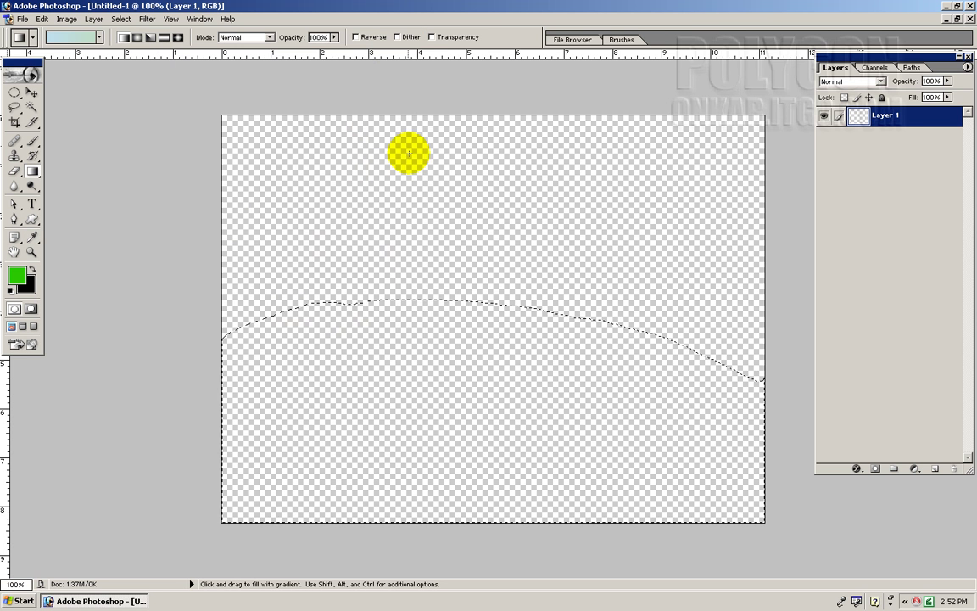
Step: Fill the hill selection with the blue-to-green gradient and deselect it
drag(448, 310, 492, 446)
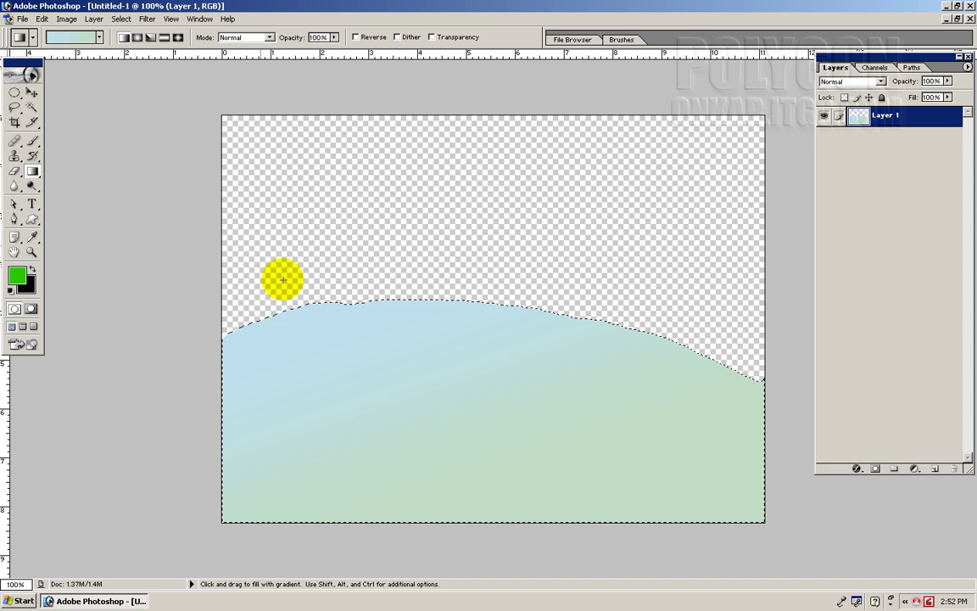
click(121, 19)
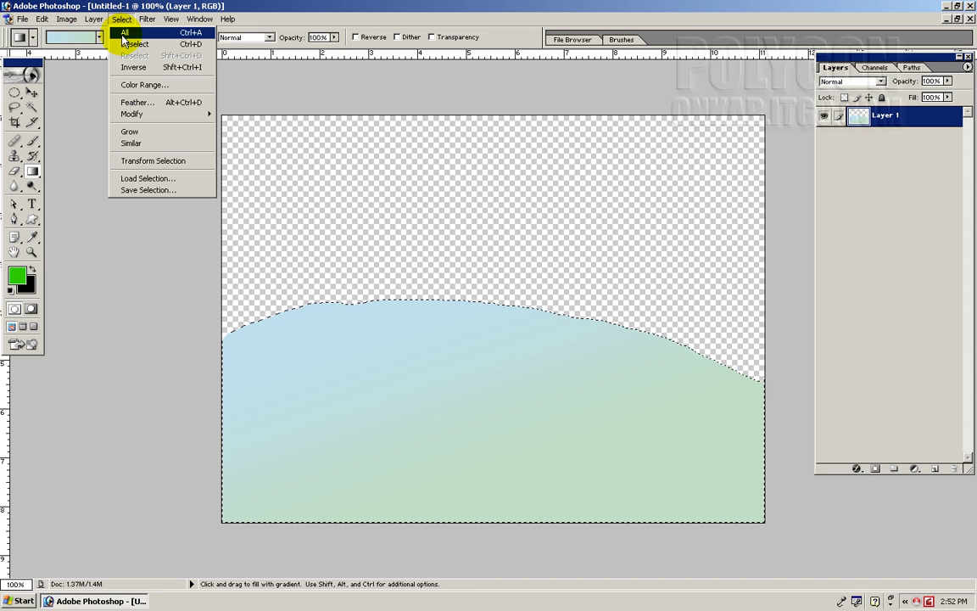
click(125, 43)
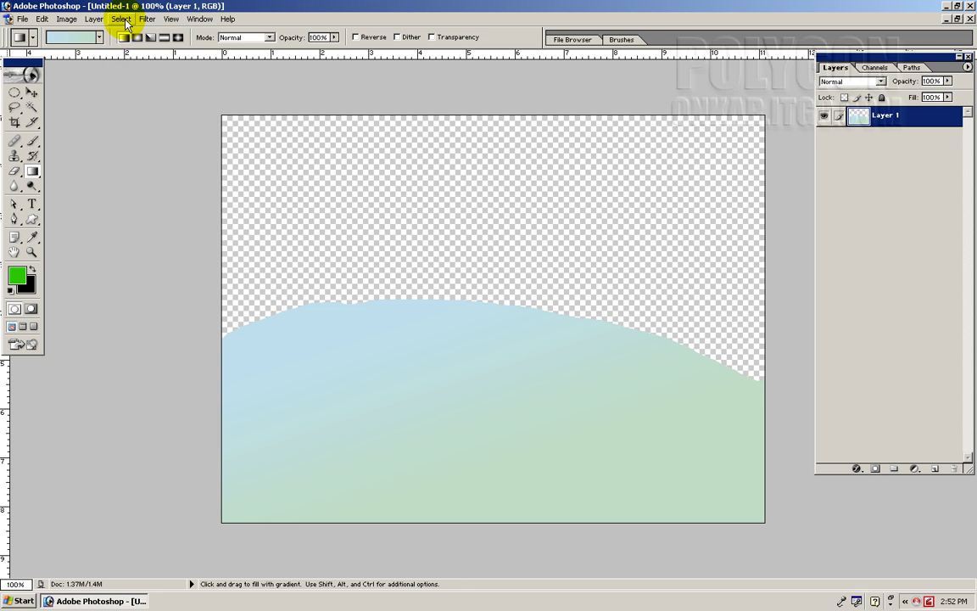
click(146, 19)
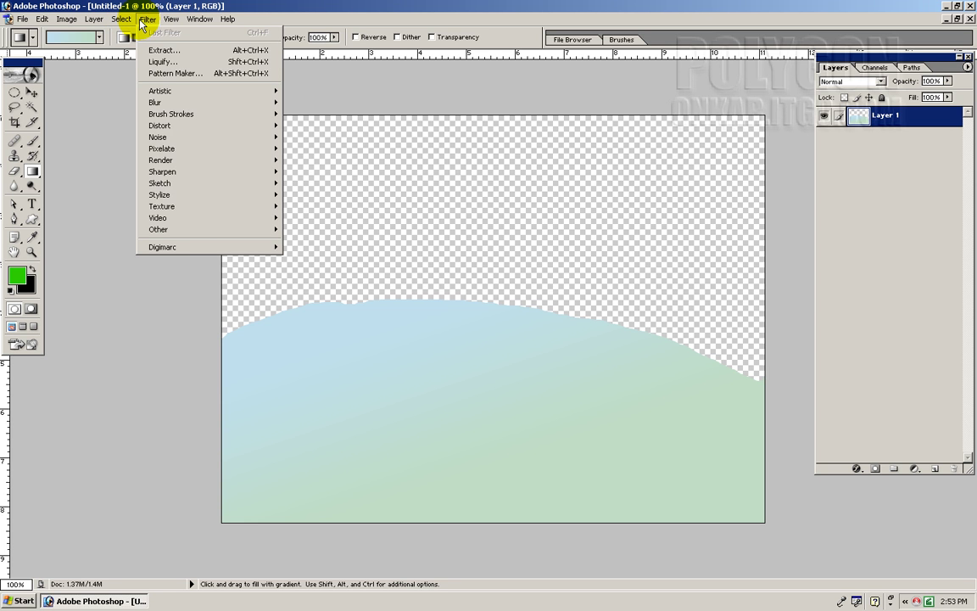
Step: Open the Filter > Distort > Wave dialog and cancel it without applying
click(140, 12)
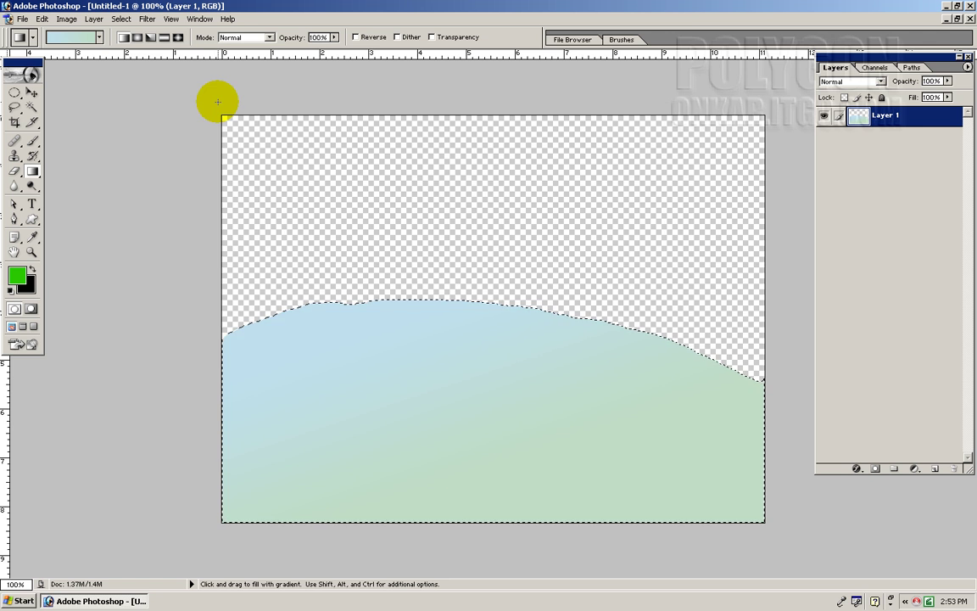
click(146, 19)
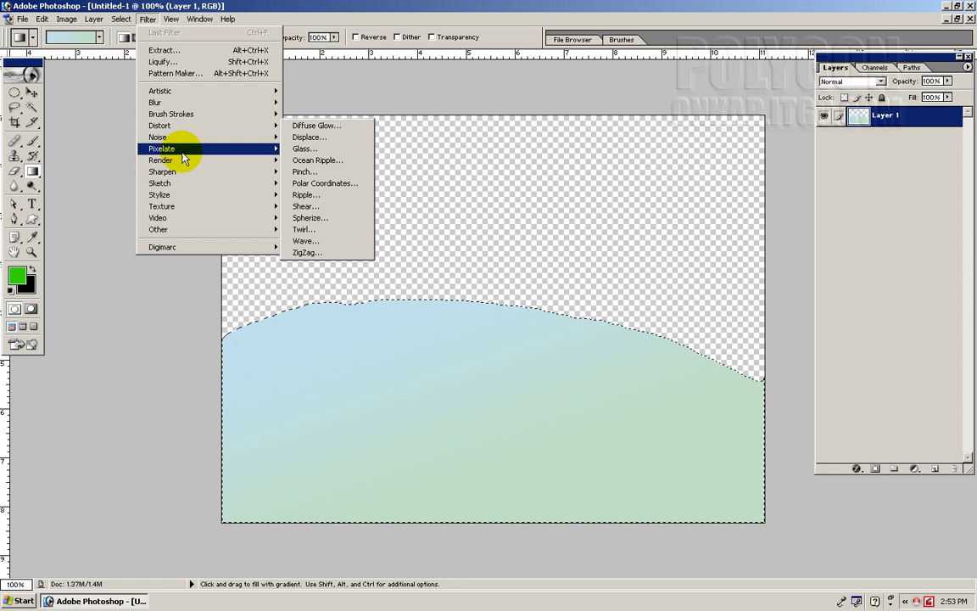
mouse_move(159, 126)
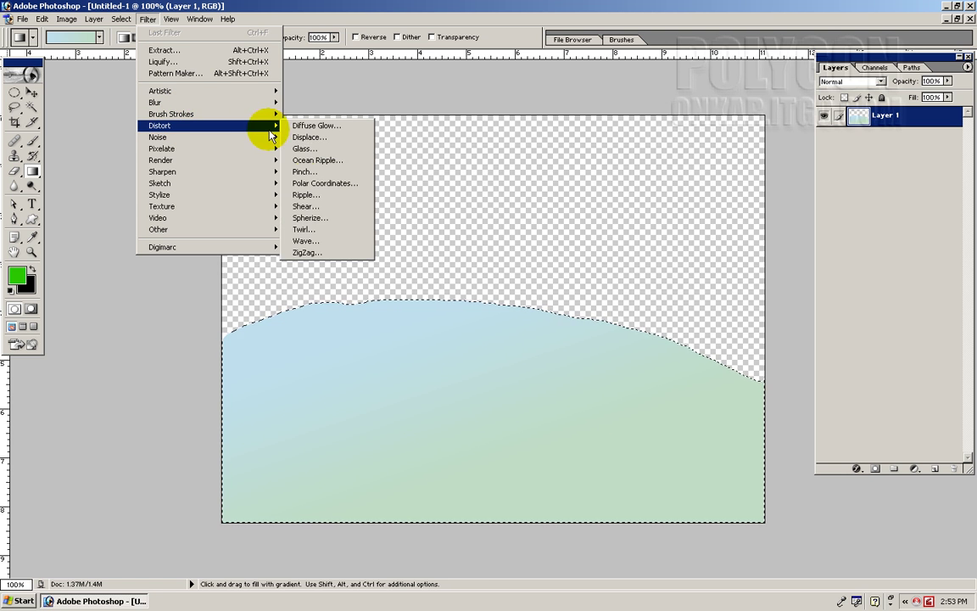
click(320, 241)
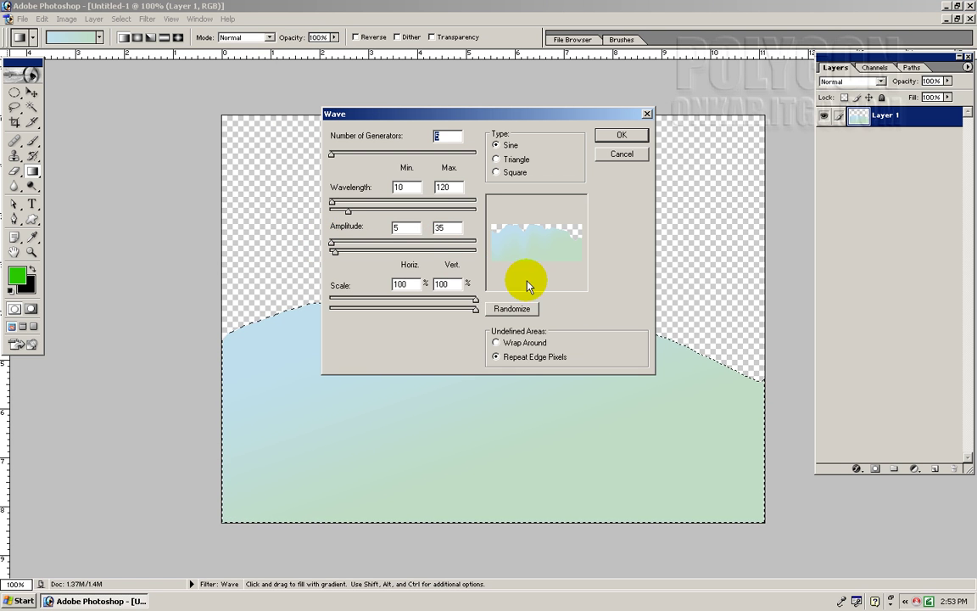
click(616, 158)
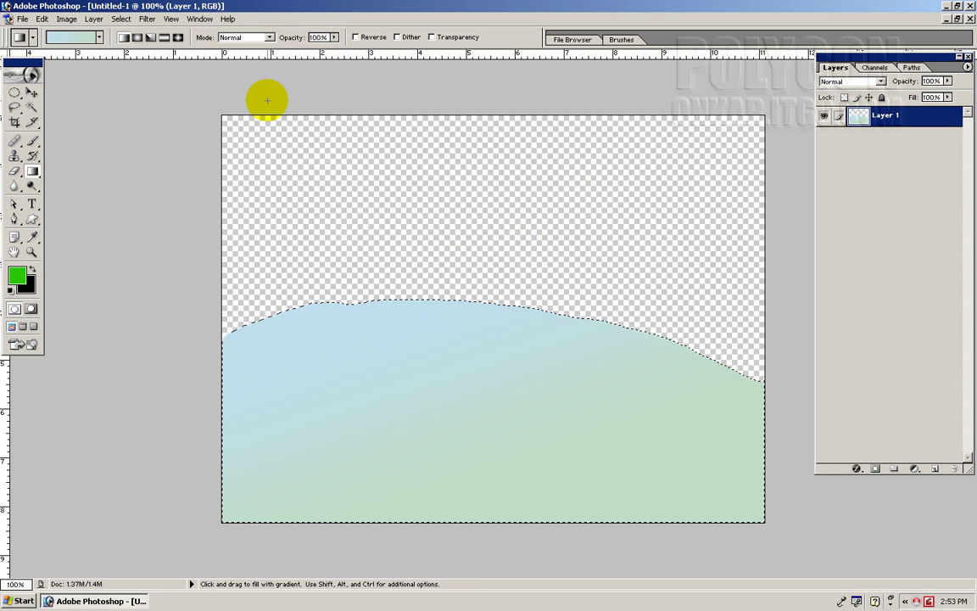
click(146, 20)
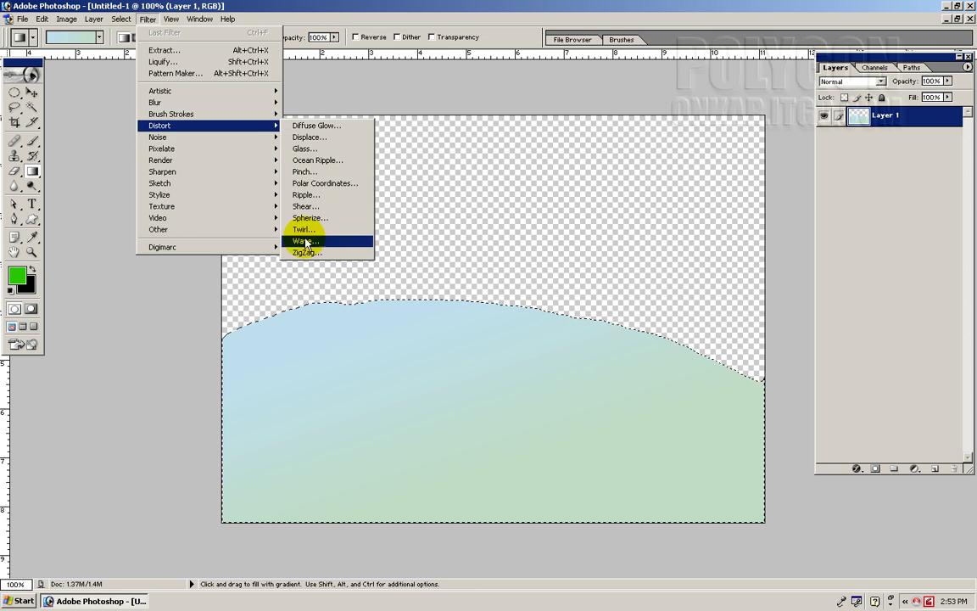
Step: Apply ZigZag to the hill with Around center style, Amount 62 and 11 ridges
mouse_move(160, 126)
click(301, 240)
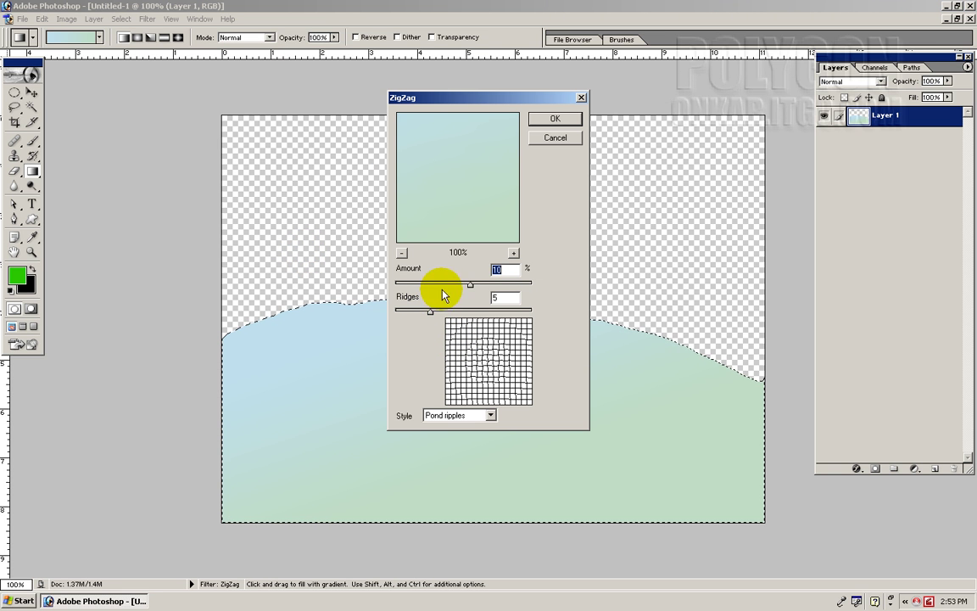
drag(472, 286, 479, 285)
click(402, 253)
click(402, 253)
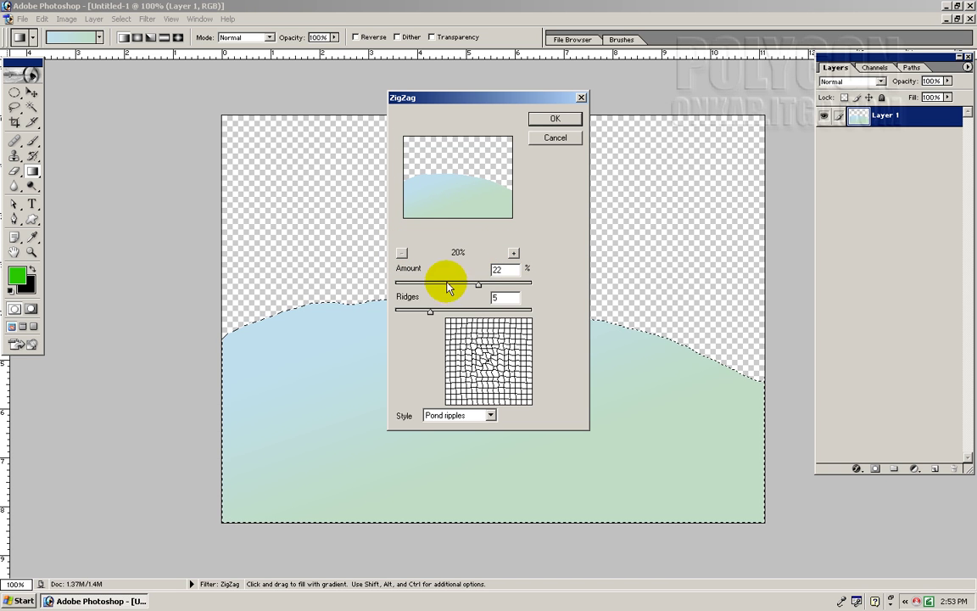
drag(433, 313, 456, 313)
click(452, 415)
click(449, 426)
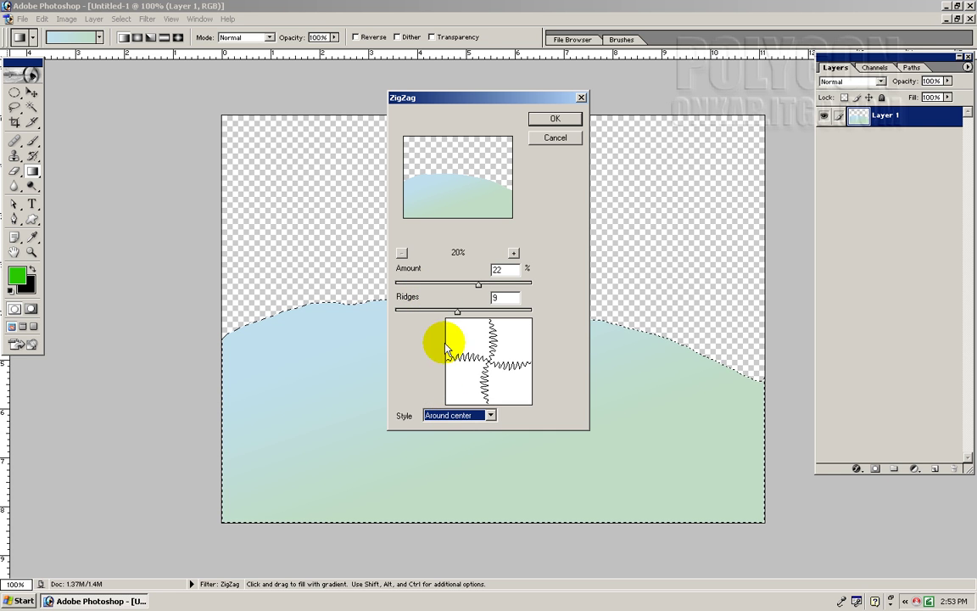
drag(480, 285, 506, 285)
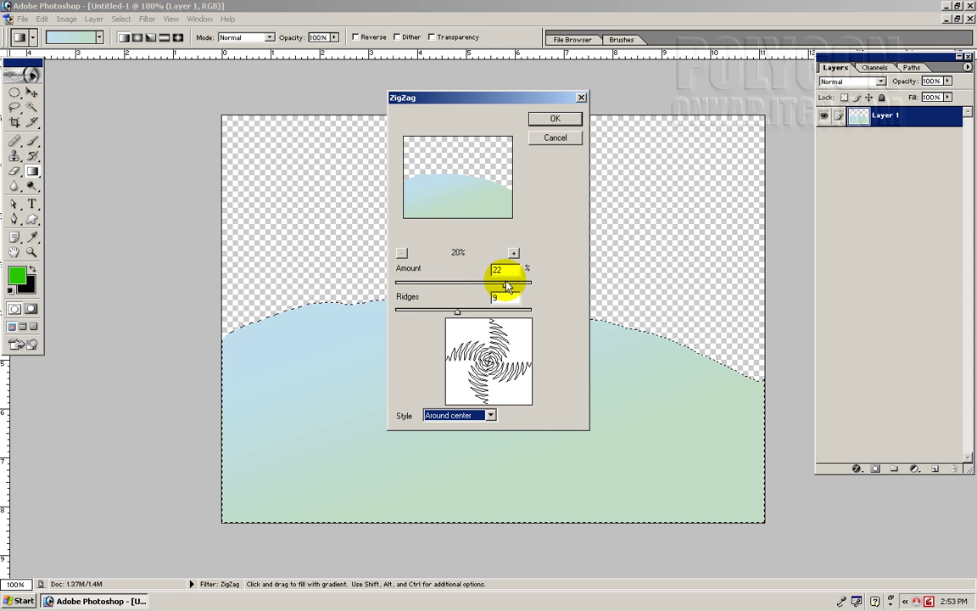
mouse_move(458, 311)
mouse_down()
mouse_move(477, 313)
mouse_move(429, 312)
mouse_move(492, 314)
mouse_up()
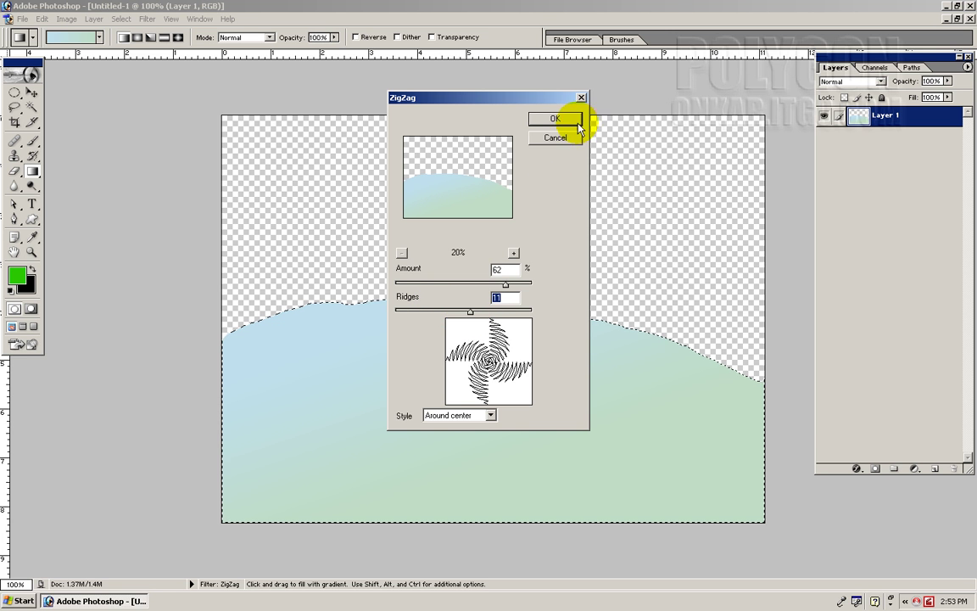
click(563, 120)
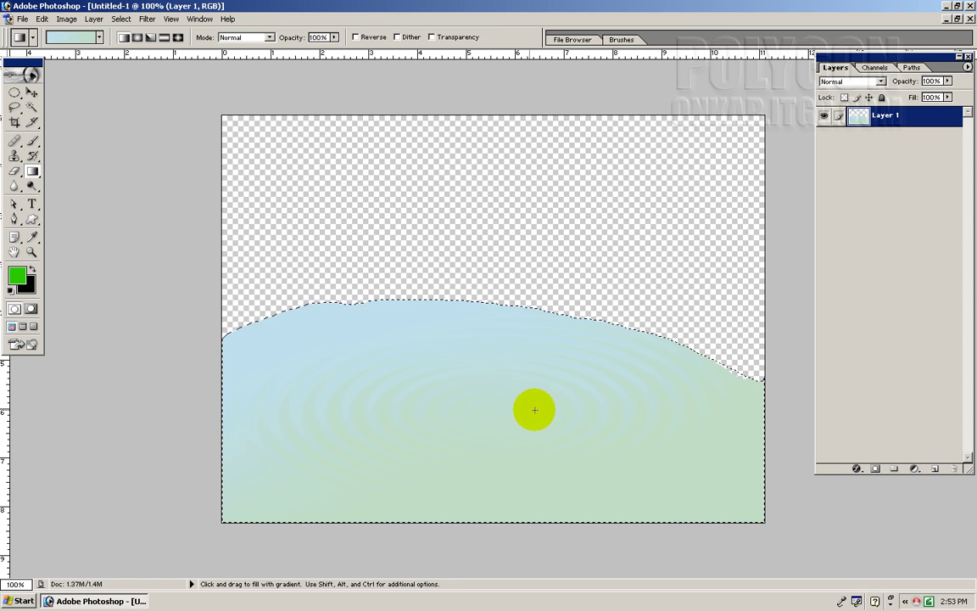
Step: Reapply the ZigZag filter several times to strengthen the ripple rings
click(147, 19)
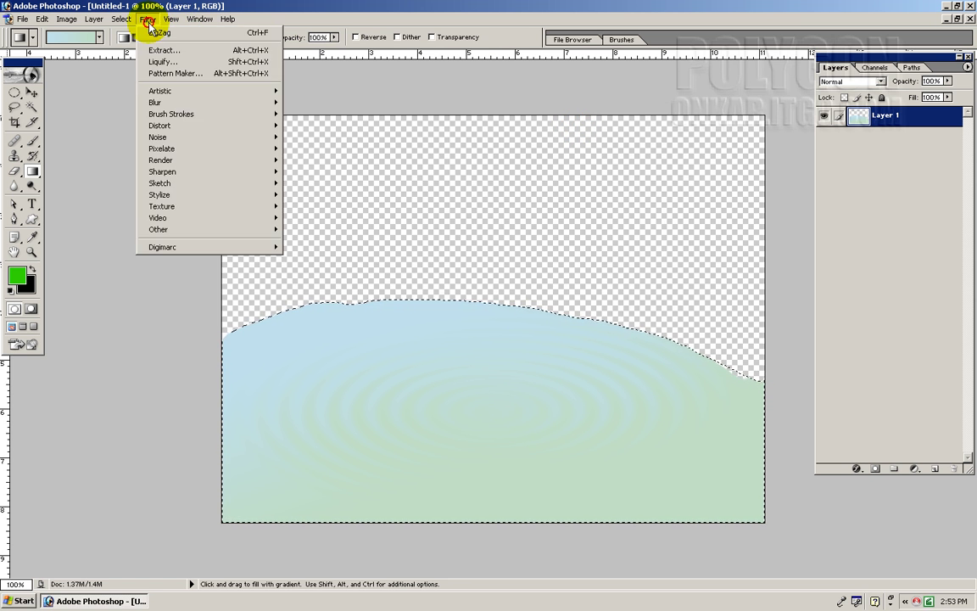
click(151, 29)
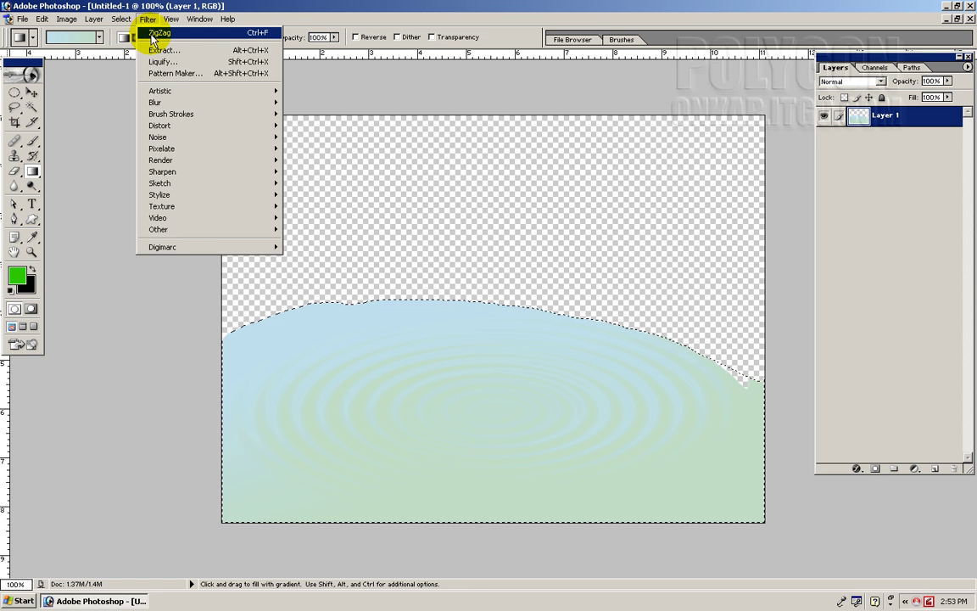
click(151, 33)
click(150, 19)
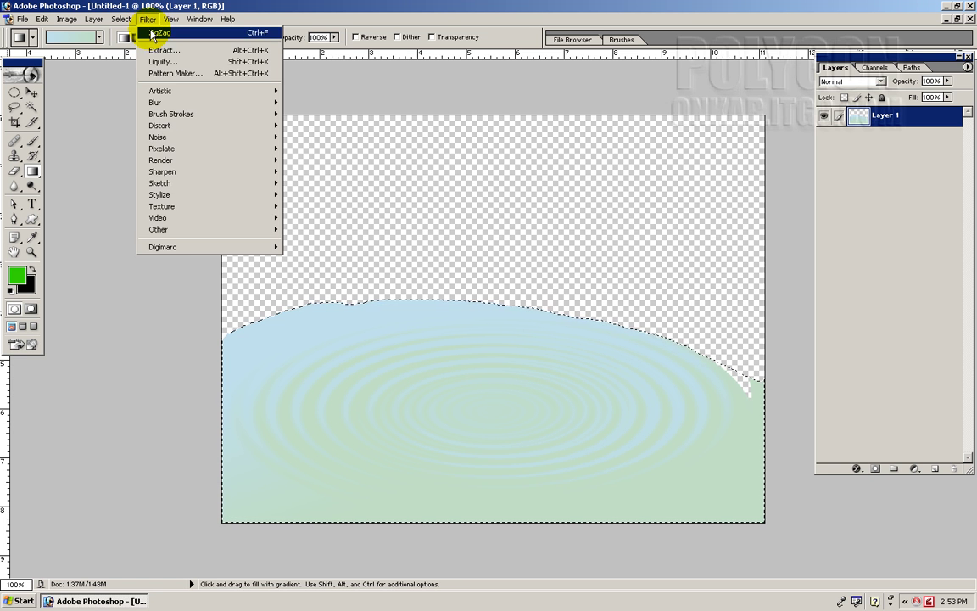
click(150, 19)
click(151, 29)
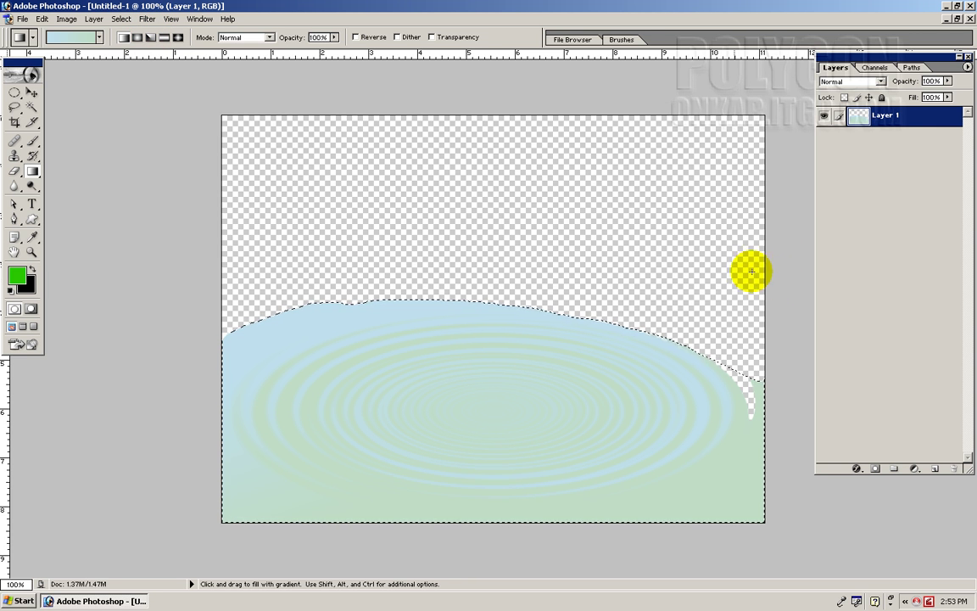
Step: Create Layer 2 and move it below the hill layer
click(967, 66)
click(899, 98)
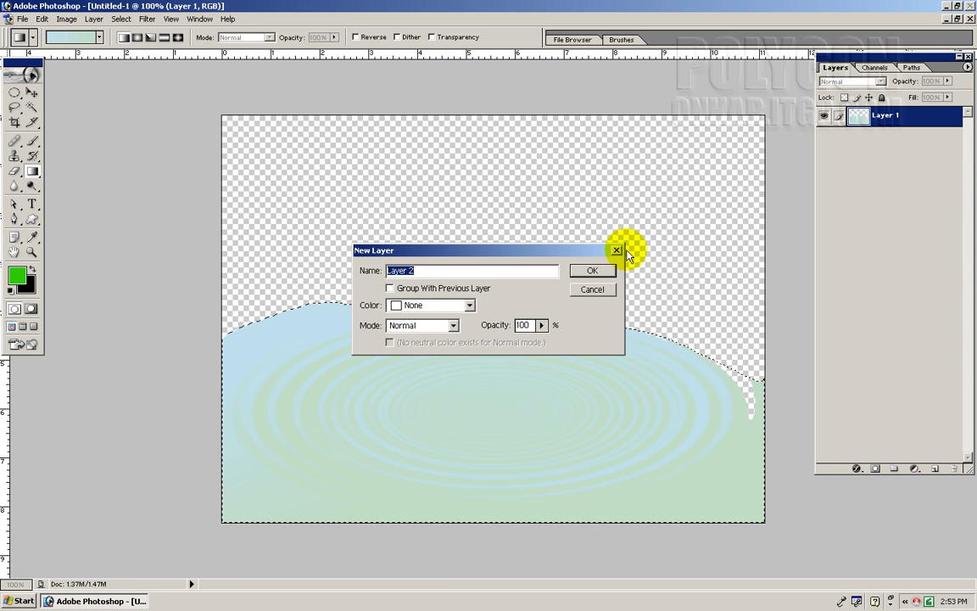
click(588, 270)
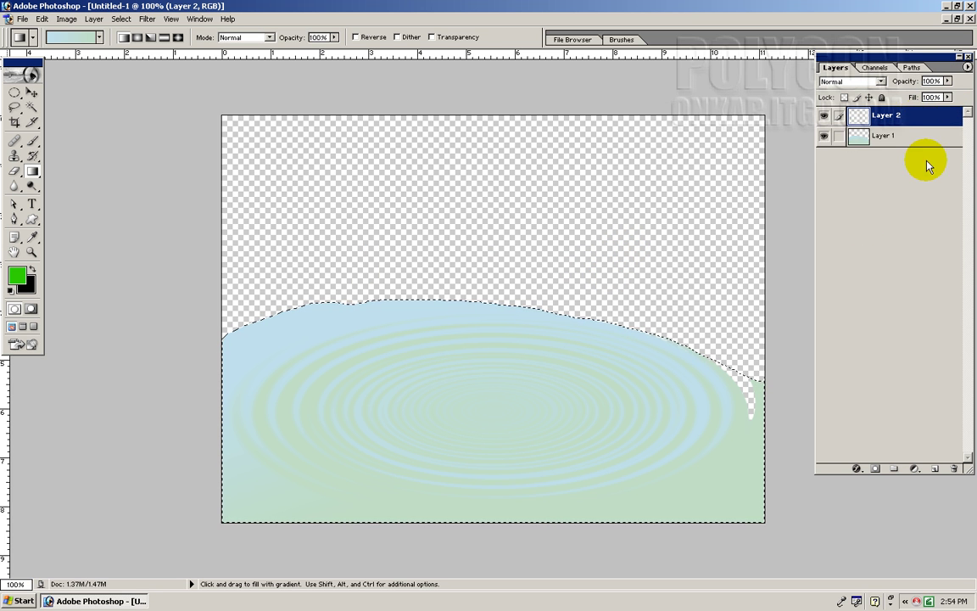
key(ctrl+bracketleft)
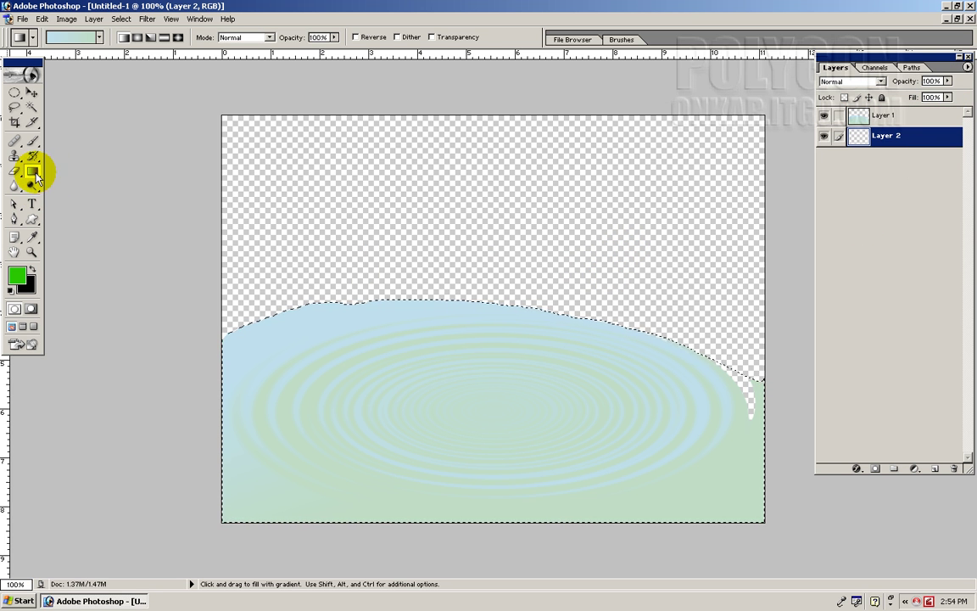
Step: Fill Layer 2 with white using the Paint Bucket
drag(35, 174, 63, 183)
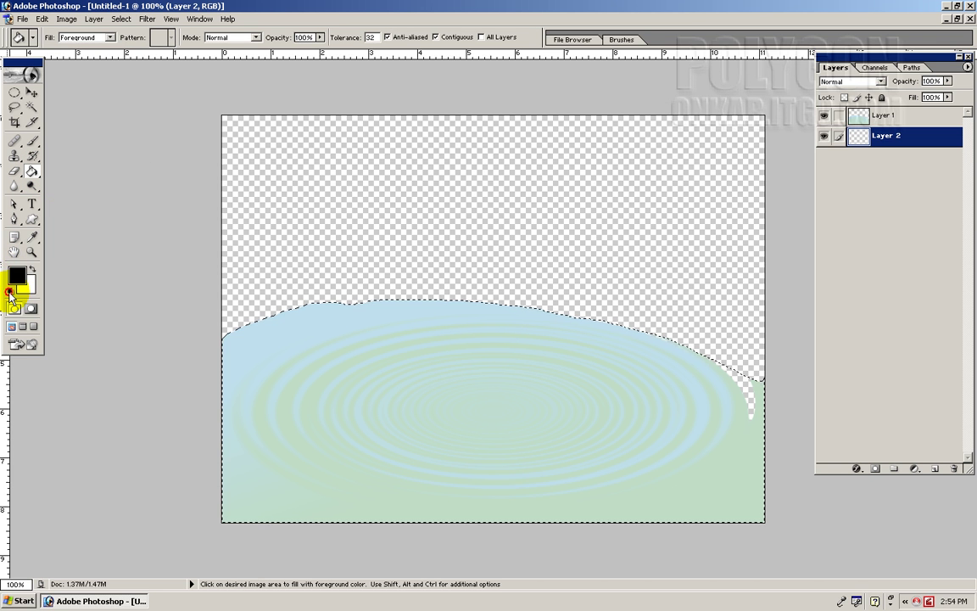
click(32, 270)
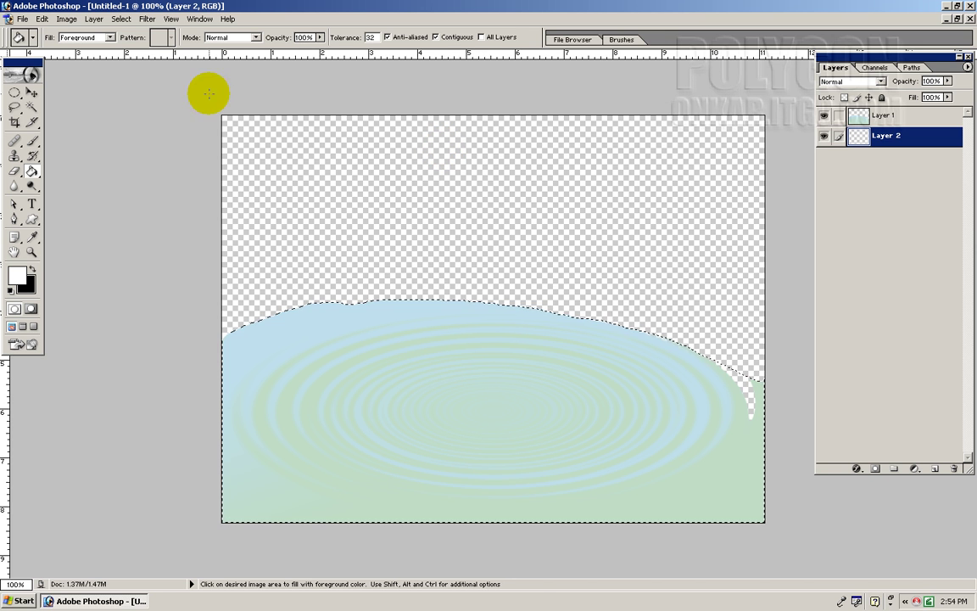
click(121, 18)
click(130, 43)
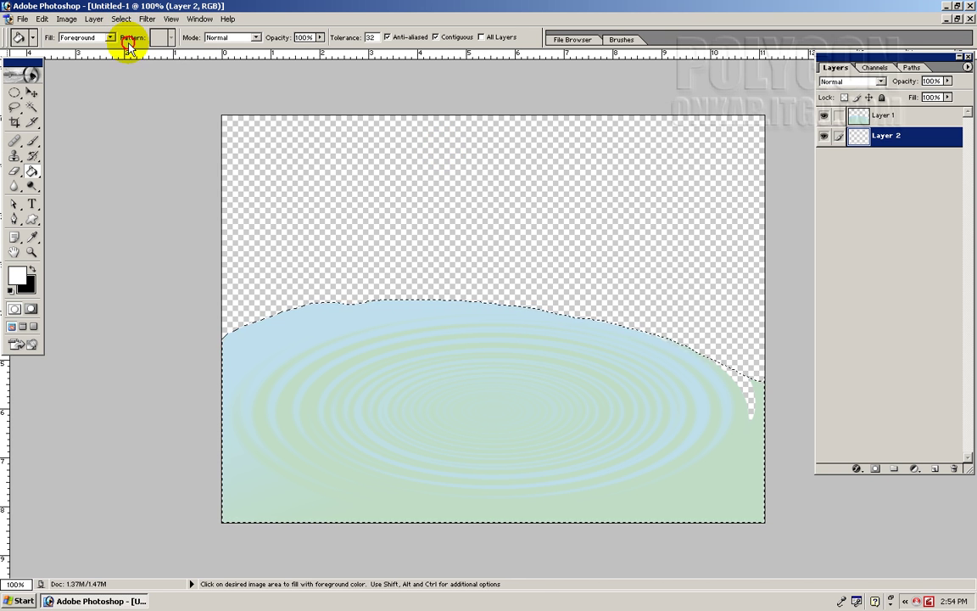
click(320, 160)
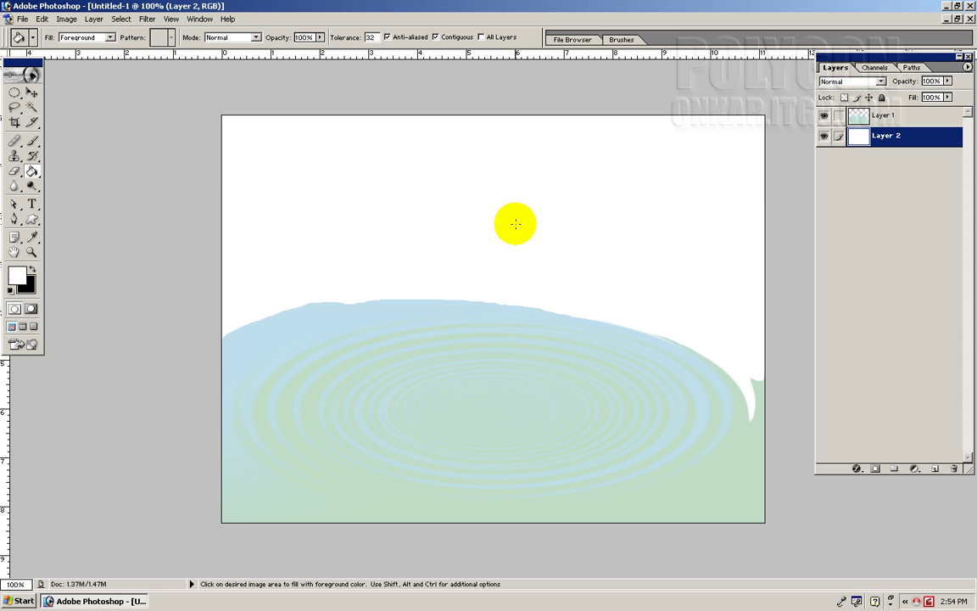
click(121, 18)
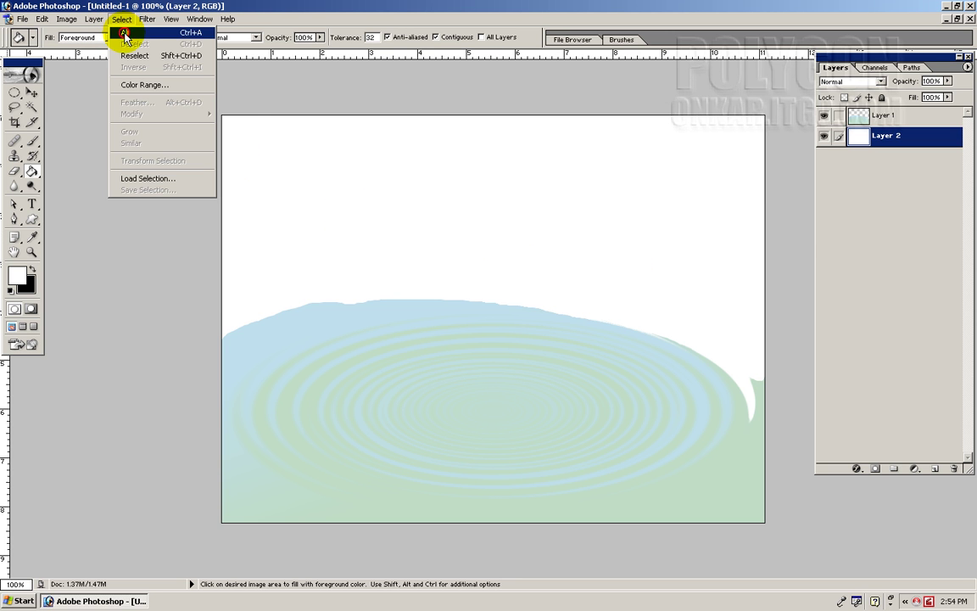
Step: Add Layer 3 above Layer 1 and draw a circular selection above the hill
click(252, 10)
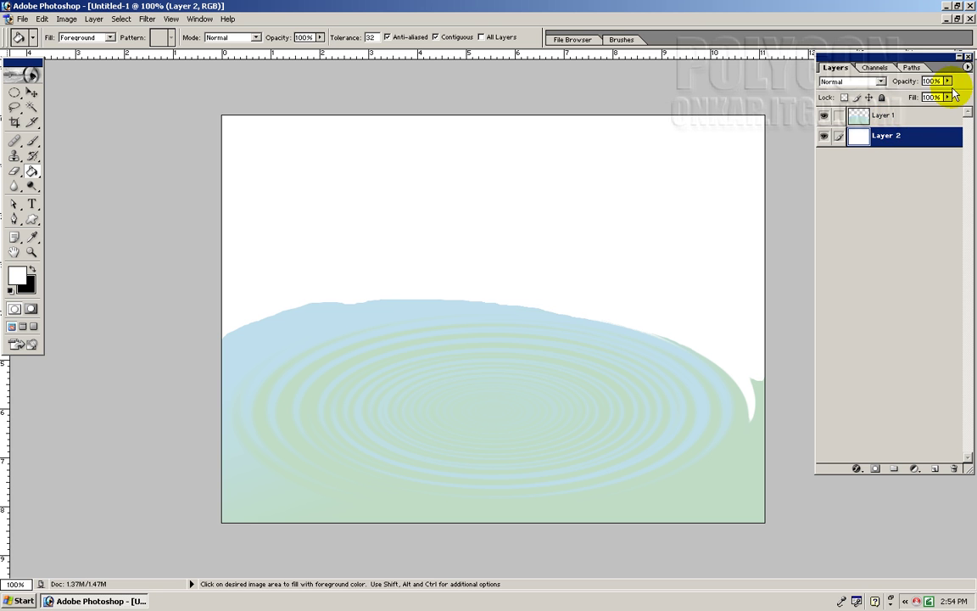
click(941, 116)
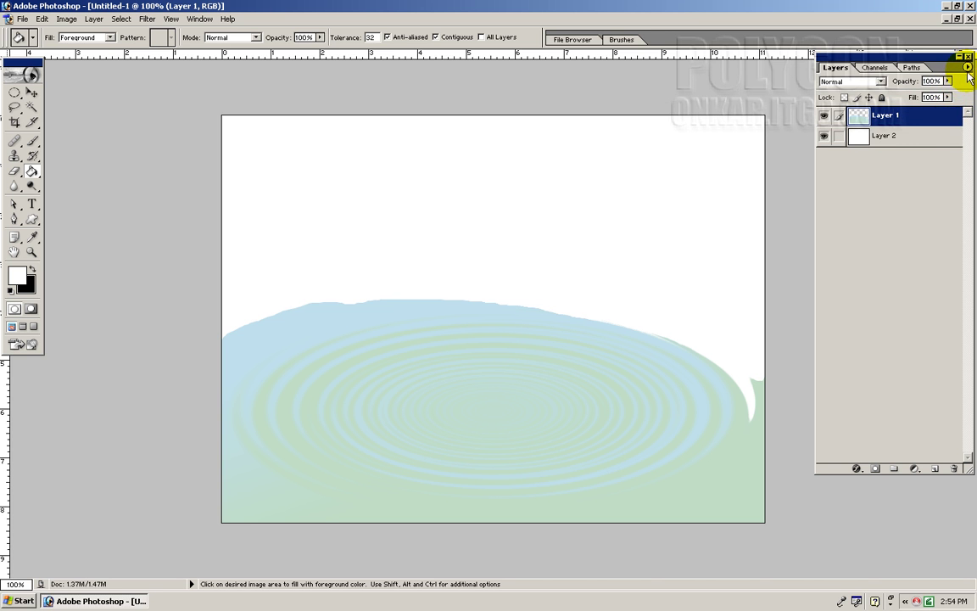
click(966, 67)
click(899, 98)
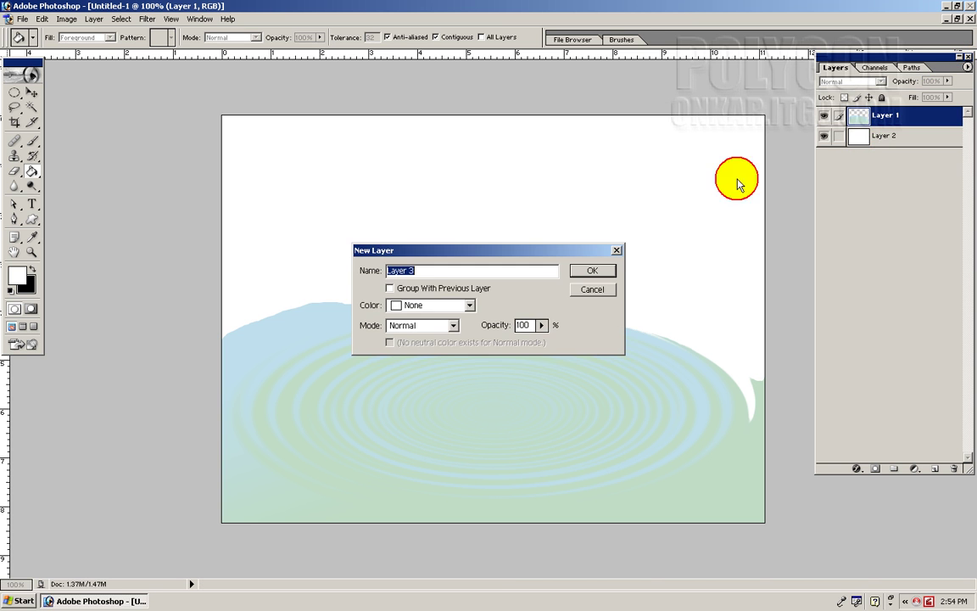
click(593, 271)
click(17, 92)
mouse_move(399, 172)
mouse_down()
mouse_move(439, 235)
mouse_move(486, 268)
mouse_up()
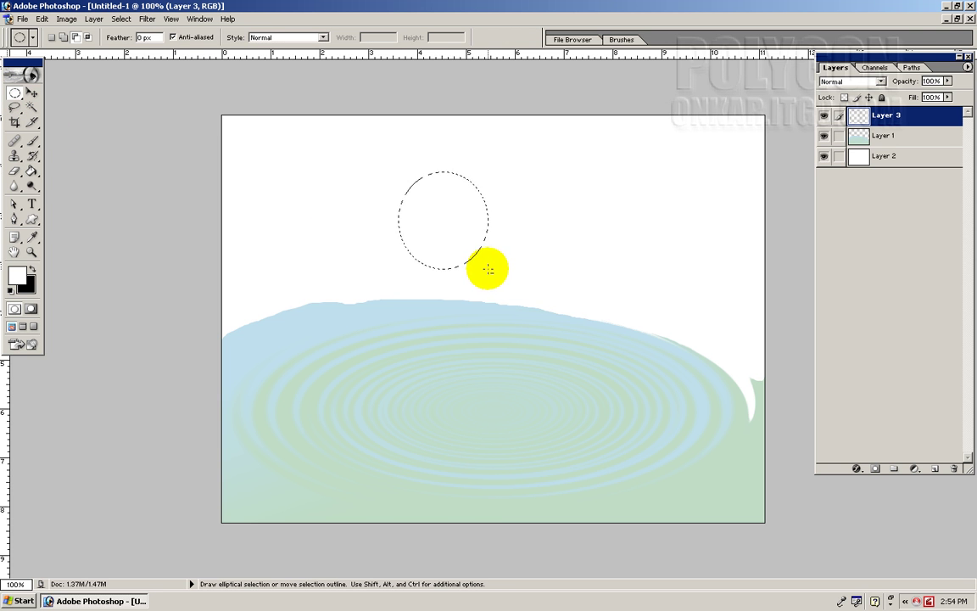
Step: Fill the circle with a gradient running green top-left to blue bottom-right
click(34, 174)
click(68, 172)
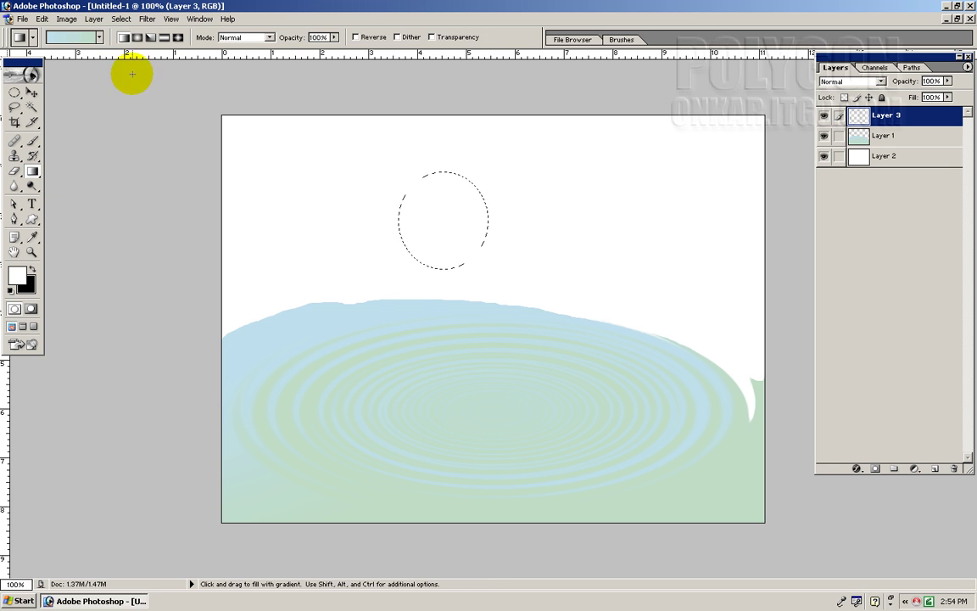
drag(435, 225, 490, 206)
mouse_move(420, 222)
mouse_down()
mouse_move(472, 209)
mouse_move(463, 216)
mouse_up()
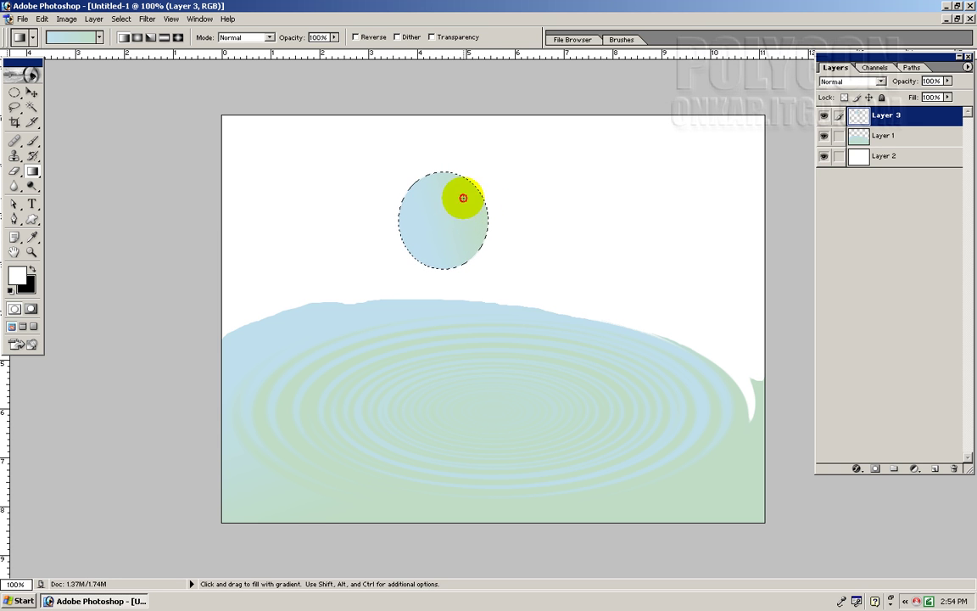
drag(465, 166, 436, 168)
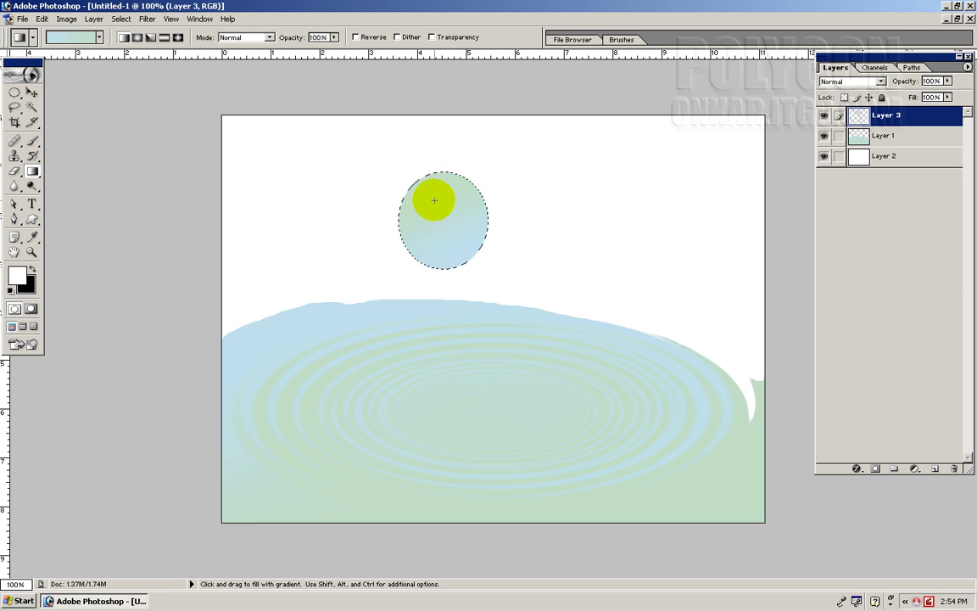
mouse_move(438, 207)
mouse_down()
mouse_move(463, 231)
mouse_move(427, 212)
mouse_up()
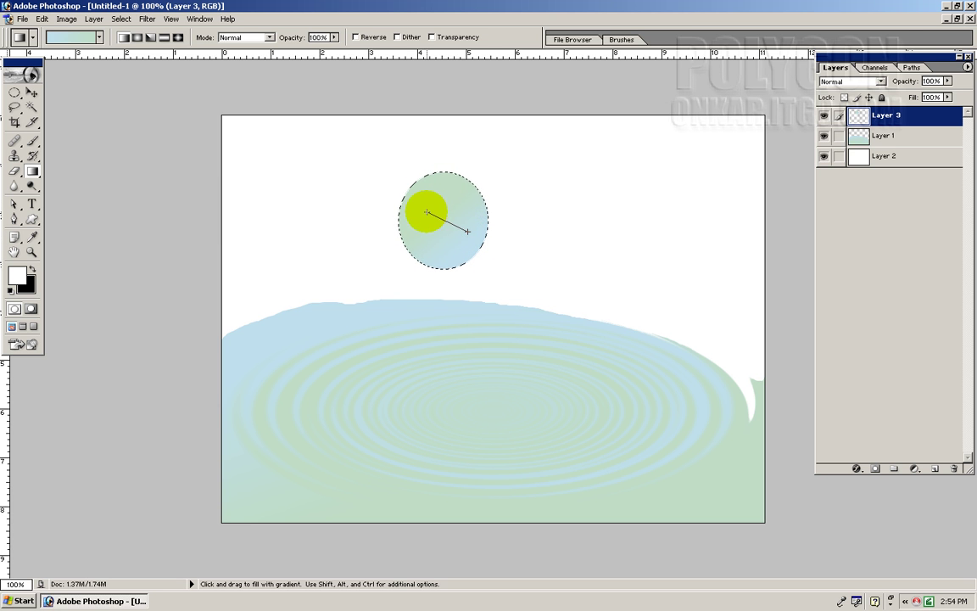
click(31, 91)
Step: Enable Bevel and Emboss on Layer 3 with a 62 px Inner Bevel
right_click(890, 115)
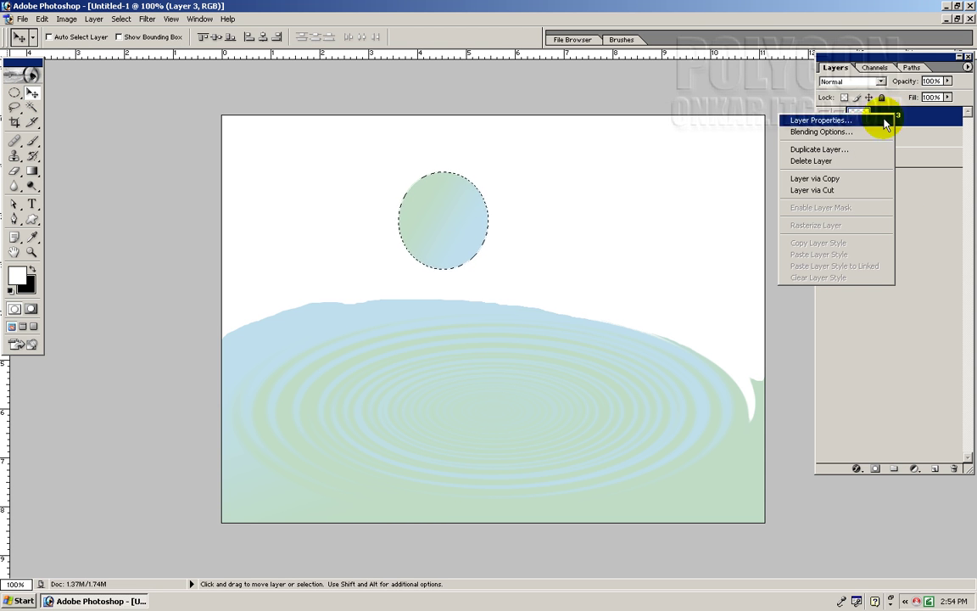
click(834, 132)
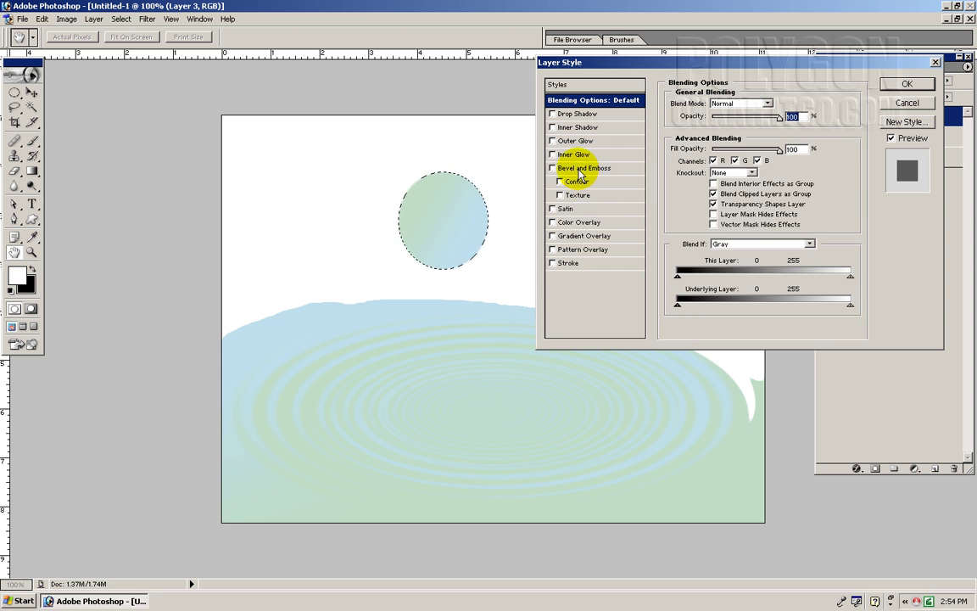
click(580, 168)
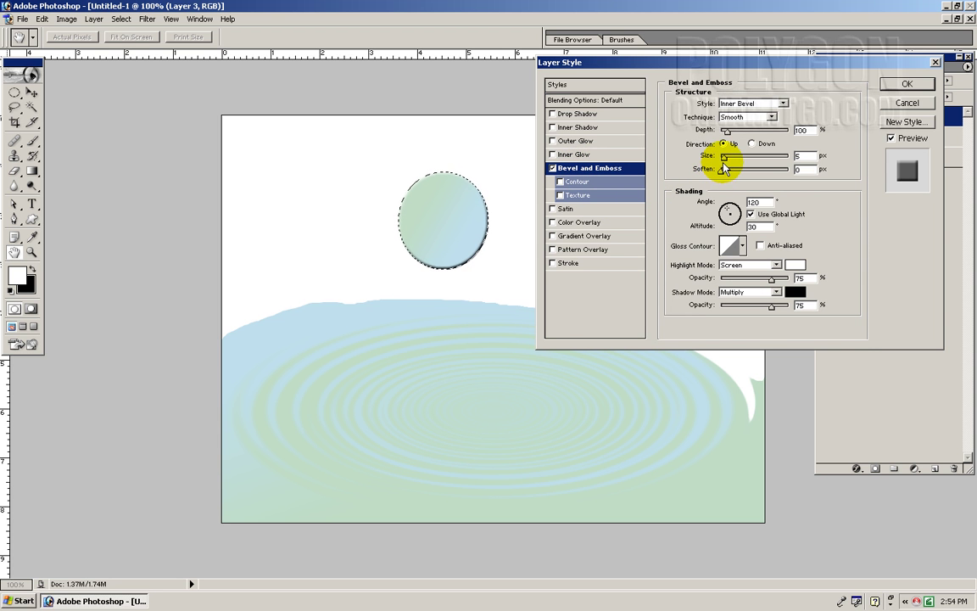
drag(730, 161, 738, 161)
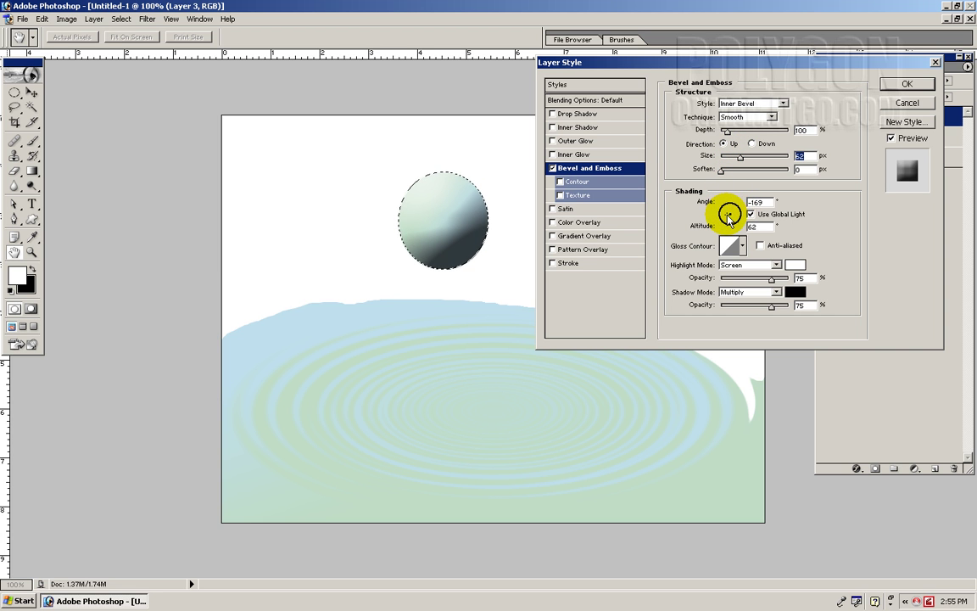
Step: Set the bevel lighting to 180° angle and 79° altitude and apply the style
click(728, 216)
click(724, 214)
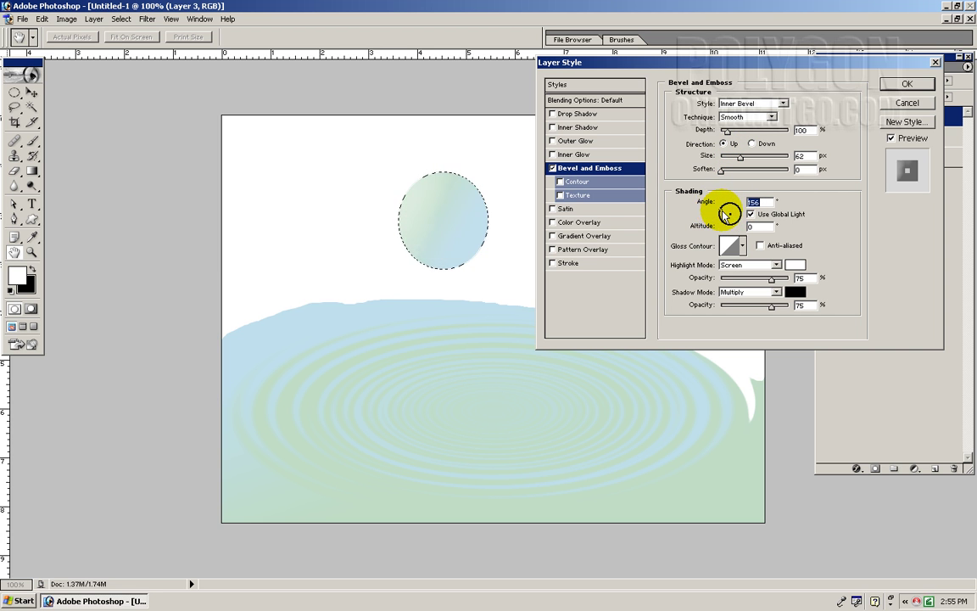
click(728, 216)
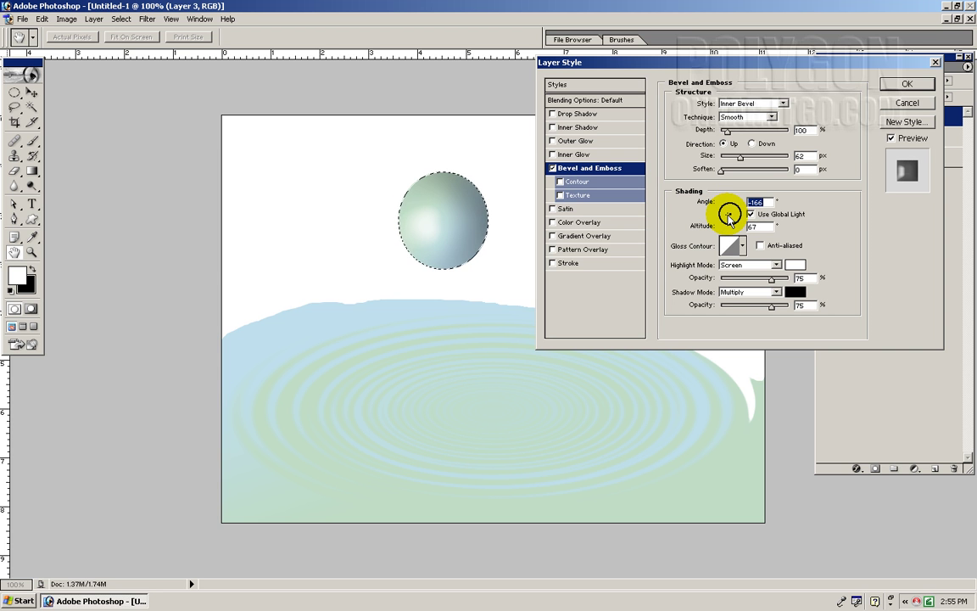
click(729, 216)
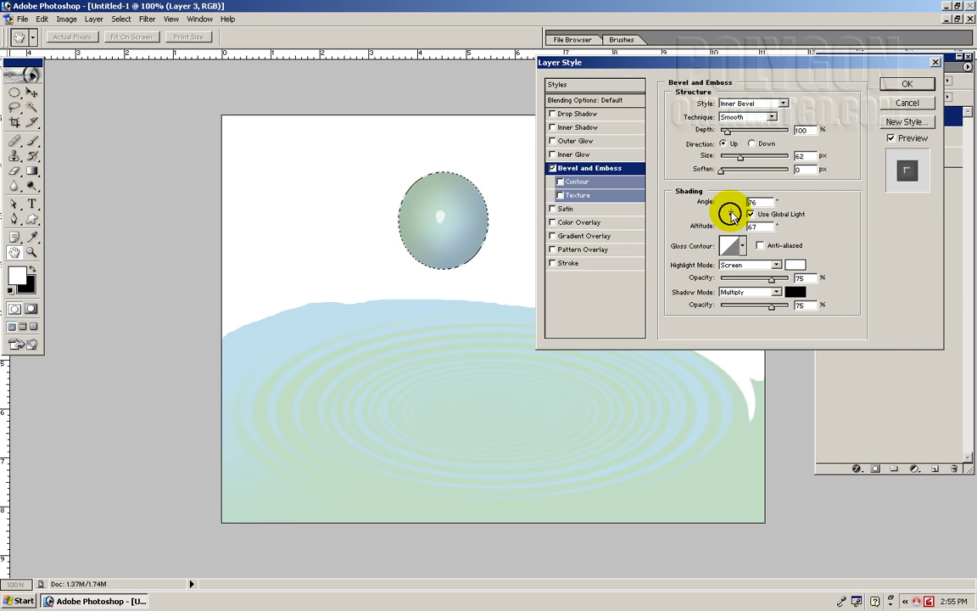
click(731, 215)
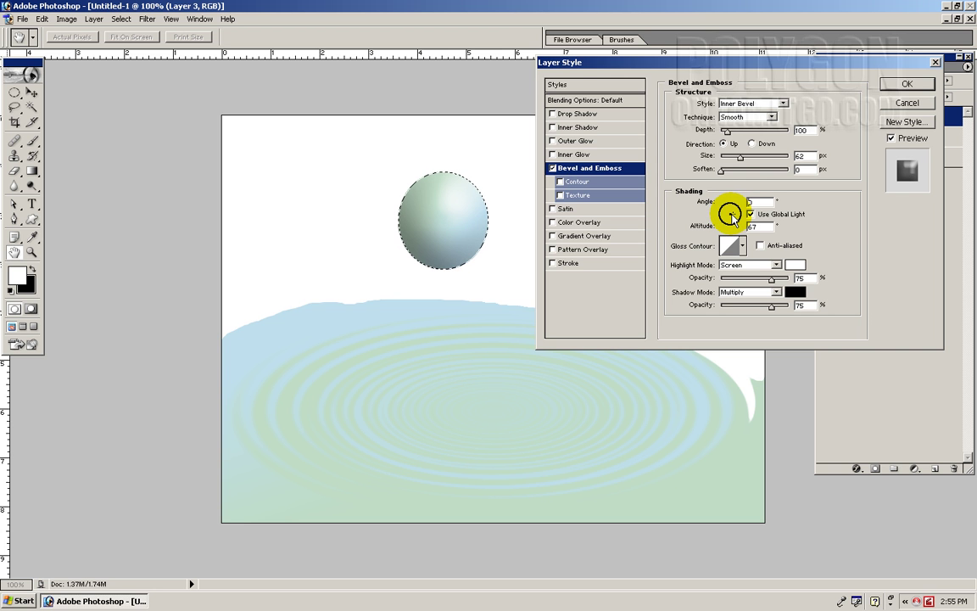
click(731, 215)
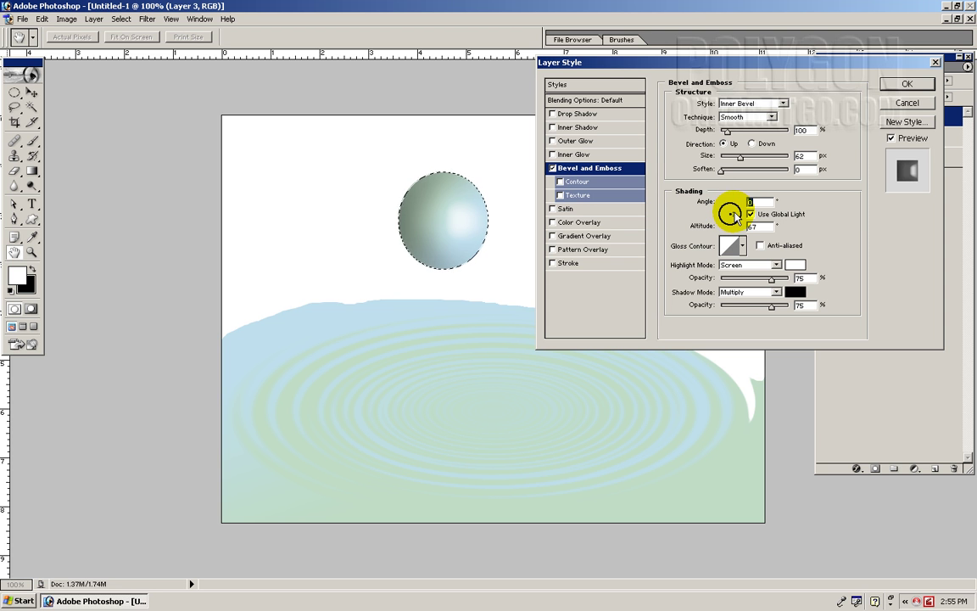
click(731, 216)
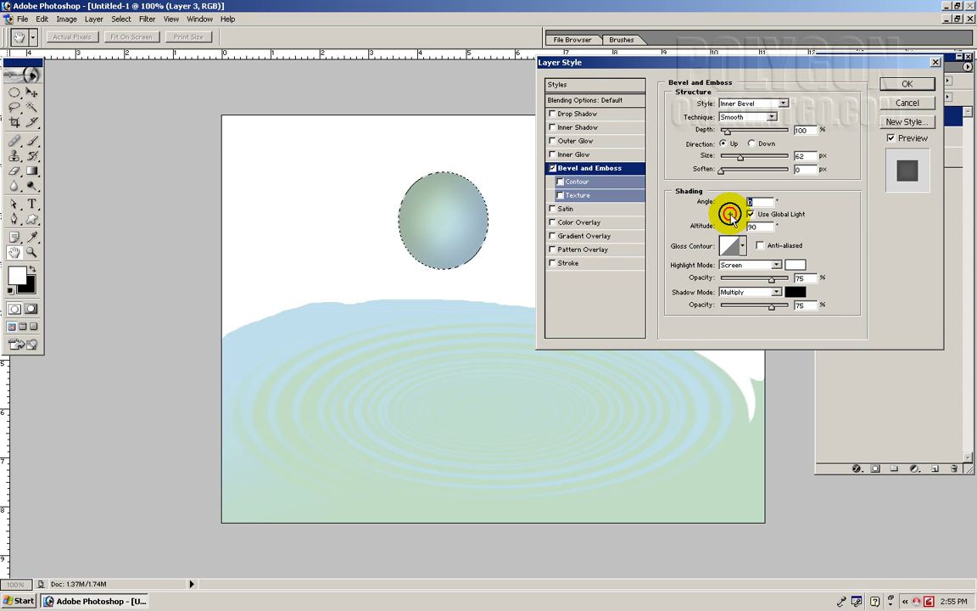
click(729, 217)
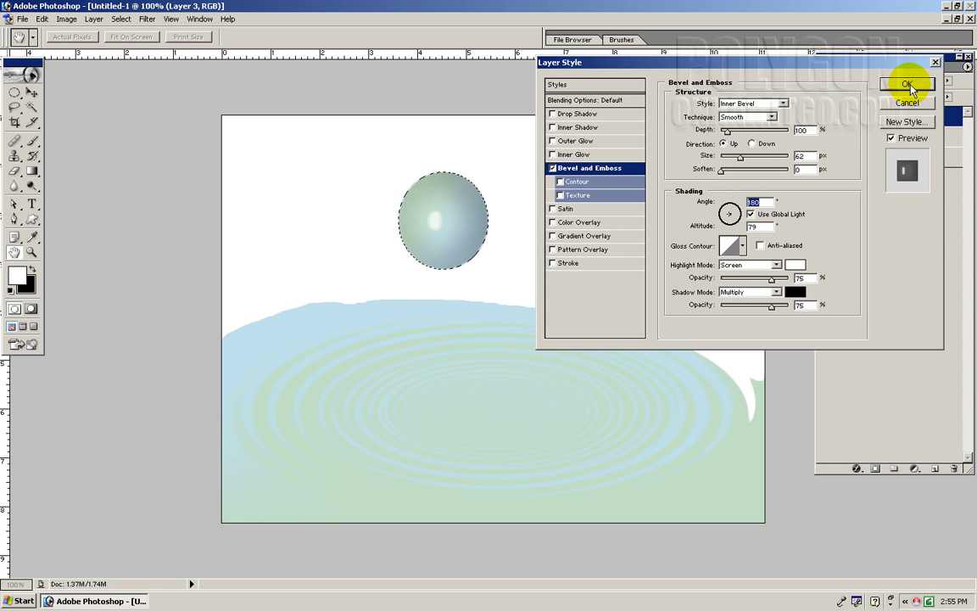
click(906, 85)
Step: Set the bubble layer's opacity to 47%, deselect, and shift the bubble right
drag(944, 84, 916, 101)
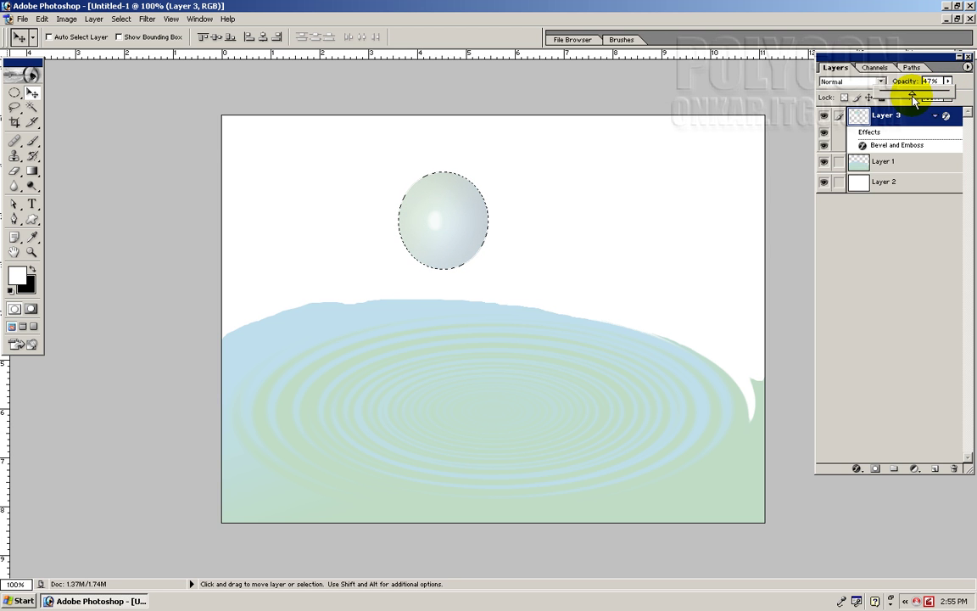
drag(914, 100, 913, 100)
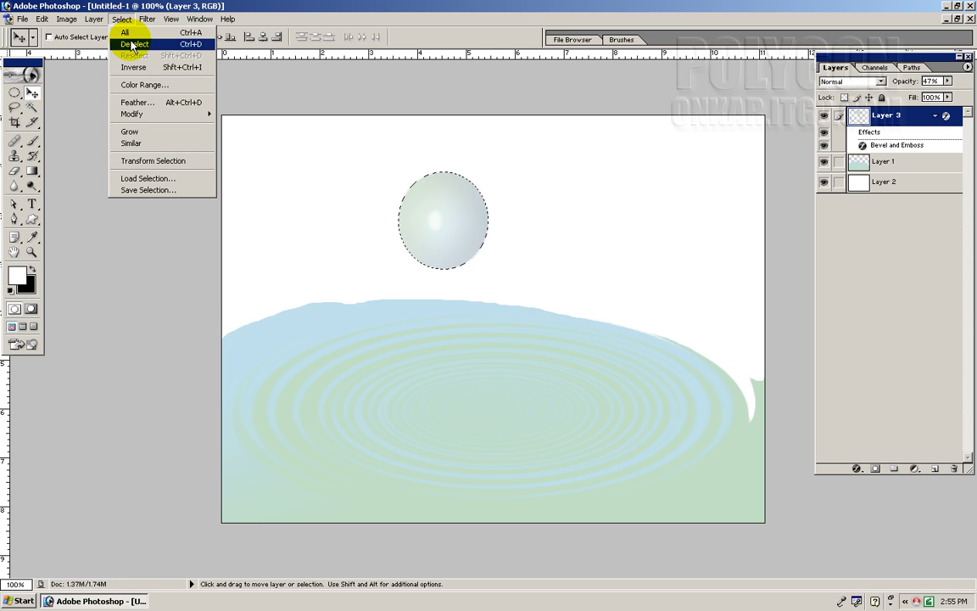
click(134, 43)
right_click(442, 219)
click(442, 219)
mouse_move(446, 224)
mouse_down()
mouse_move(336, 375)
mouse_move(525, 224)
mouse_move(526, 241)
mouse_up()
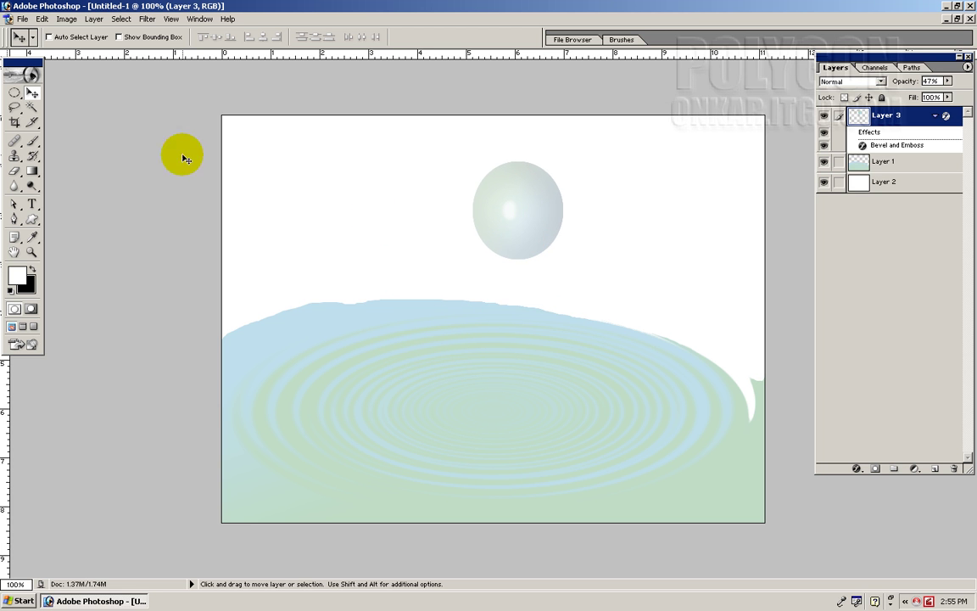
Step: Free Transform the bubble to about half size and move it left above the hill
click(41, 18)
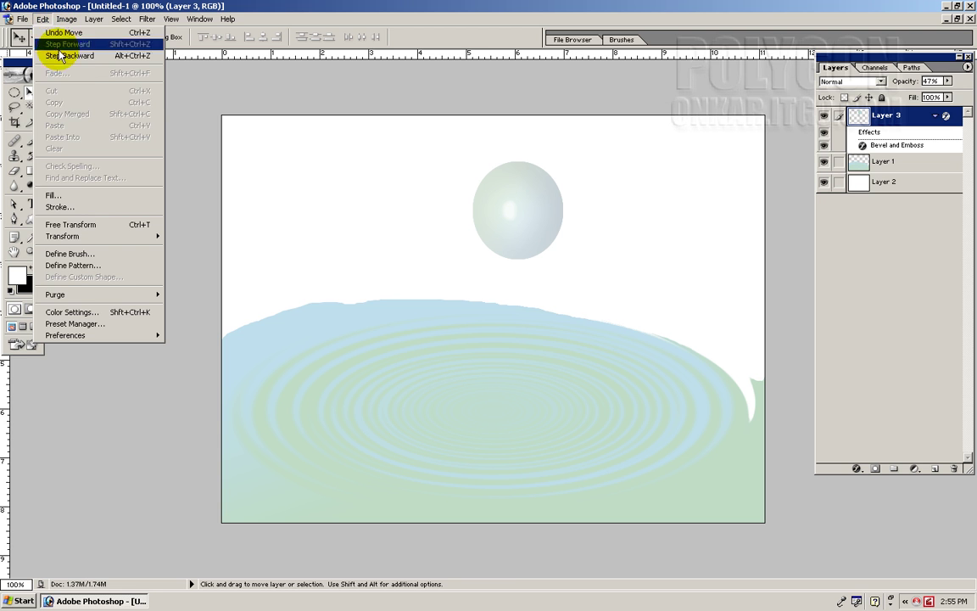
click(77, 224)
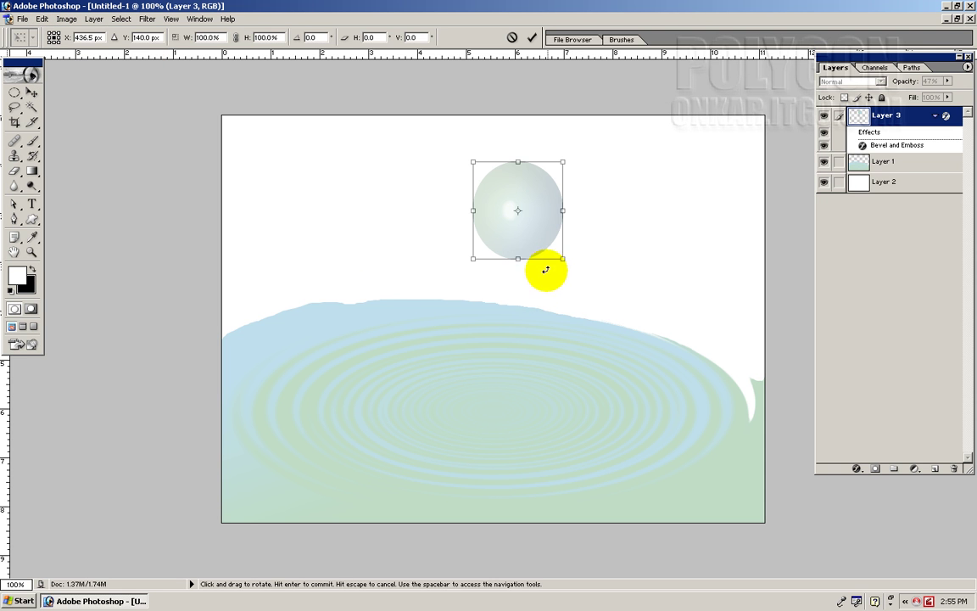
drag(562, 257, 517, 213)
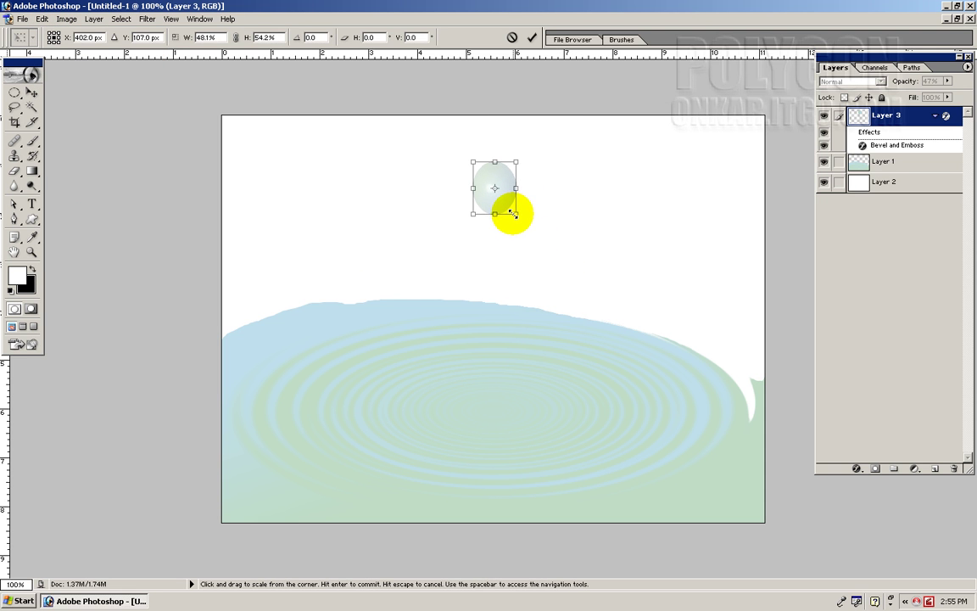
click(31, 91)
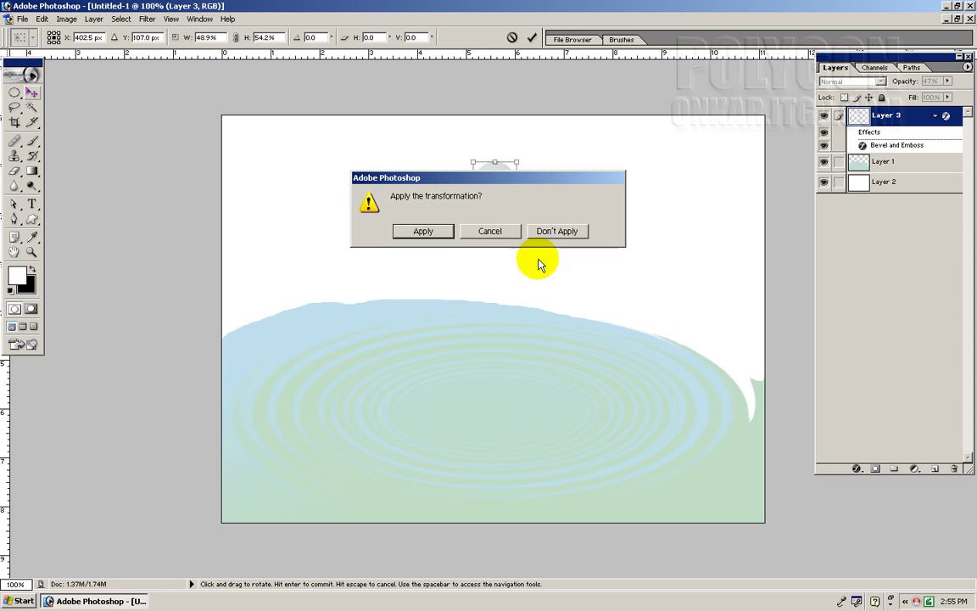
click(432, 231)
drag(505, 196, 443, 192)
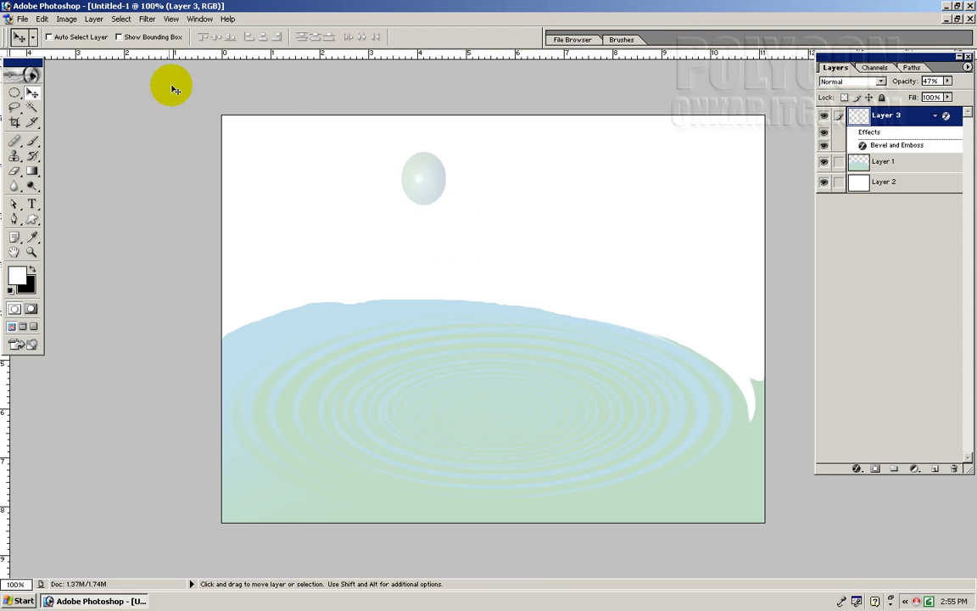
Step: Apply Levels to the bubble with input levels 140, 0.41 and 239
click(67, 19)
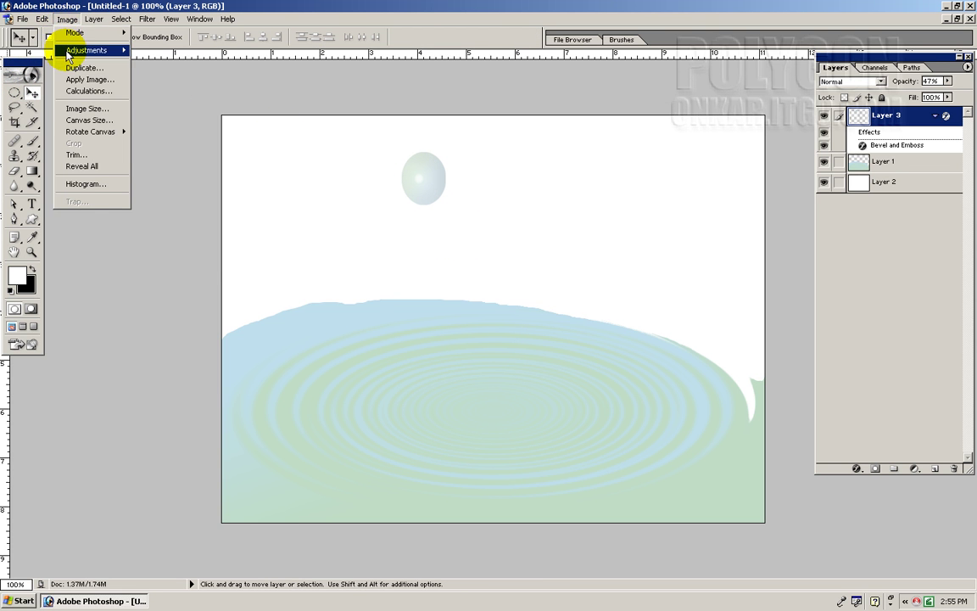
mouse_move(87, 50)
click(168, 48)
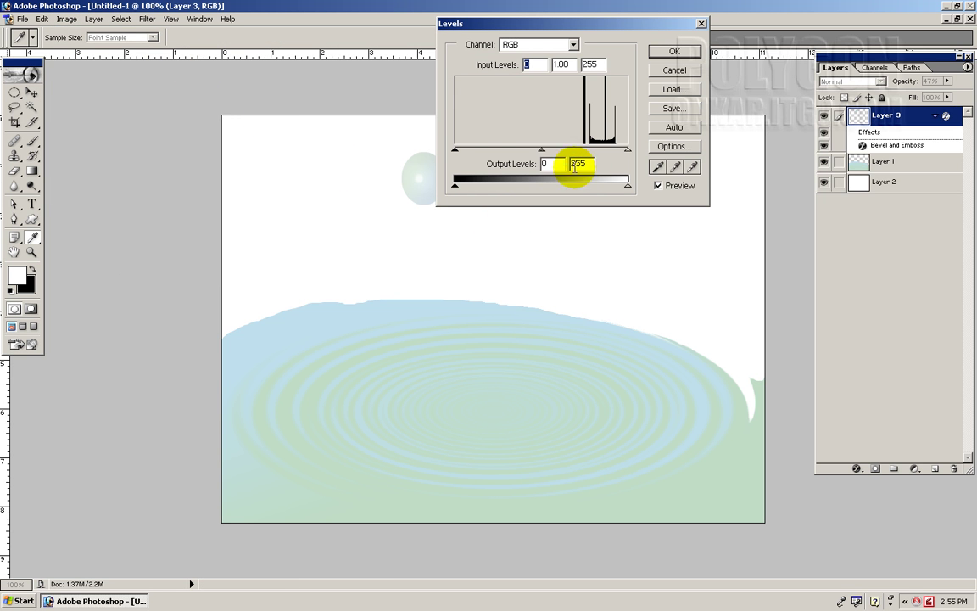
drag(543, 150, 599, 158)
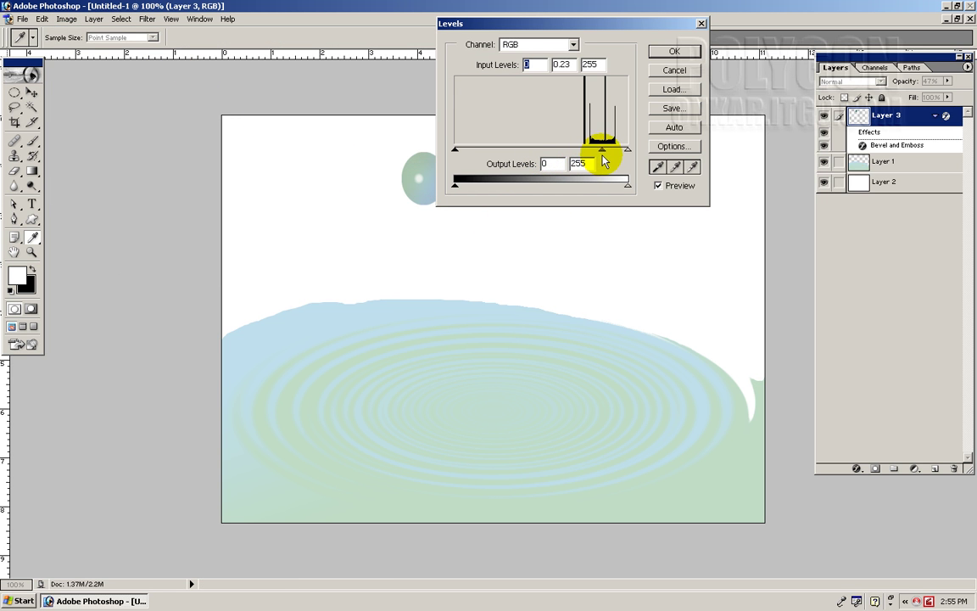
click(602, 160)
mouse_move(456, 151)
mouse_down()
mouse_move(576, 158)
mouse_move(533, 160)
mouse_move(551, 157)
mouse_up()
mouse_move(615, 152)
mouse_down()
mouse_move(593, 152)
mouse_move(616, 153)
mouse_up()
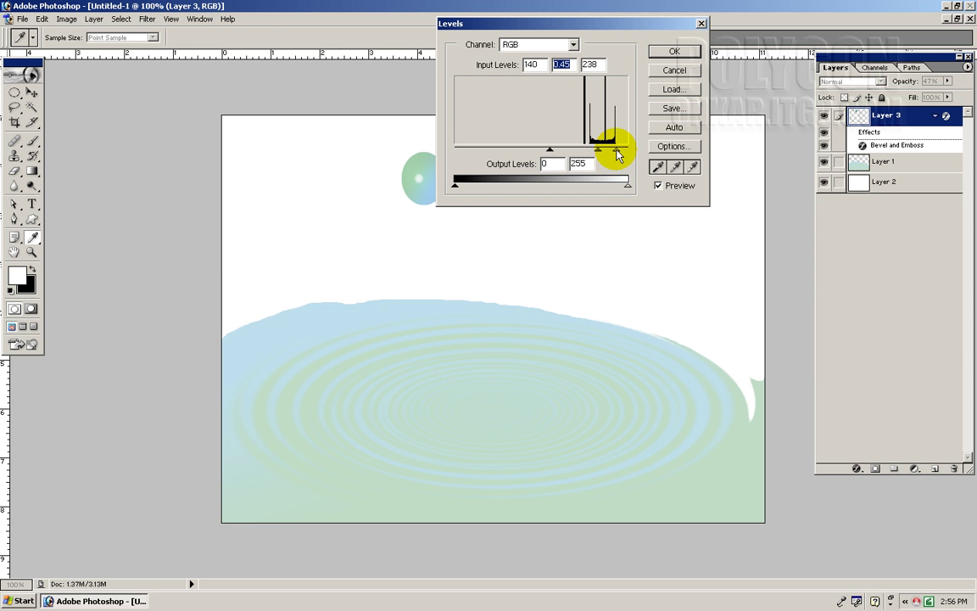
click(617, 153)
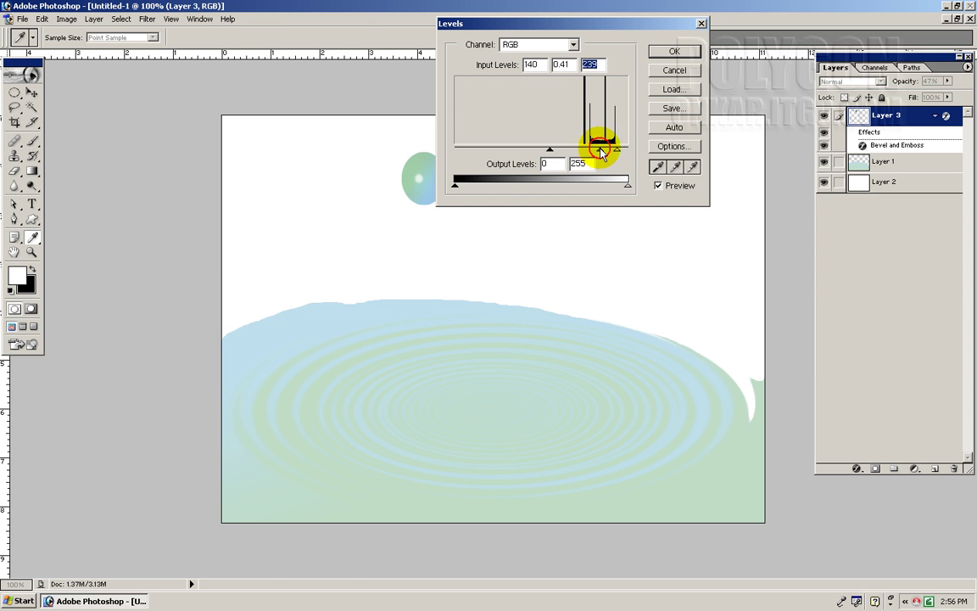
click(666, 53)
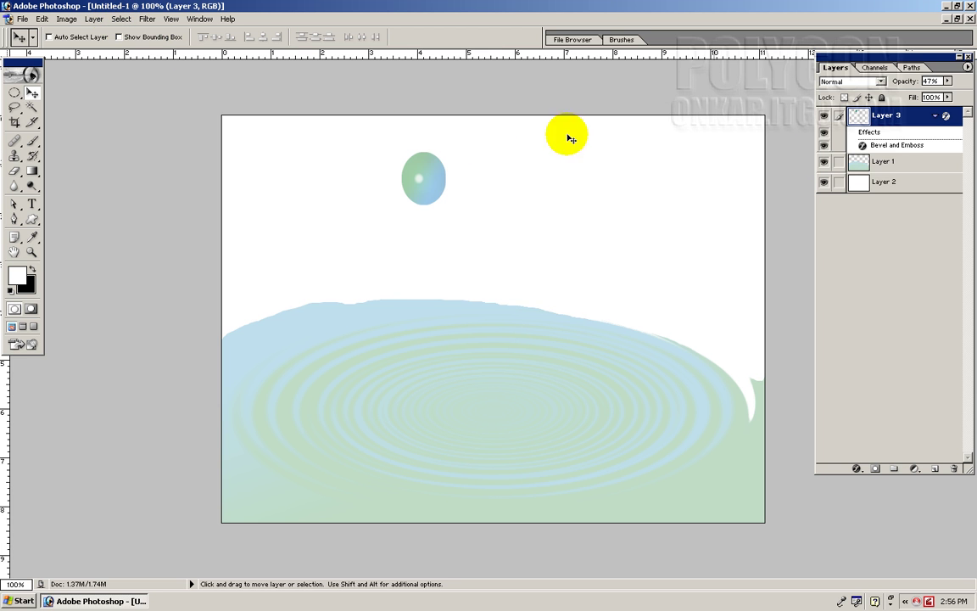
Step: Turn off Use Global Light and set the bubble's bevel angle to -90°
double_click(876, 146)
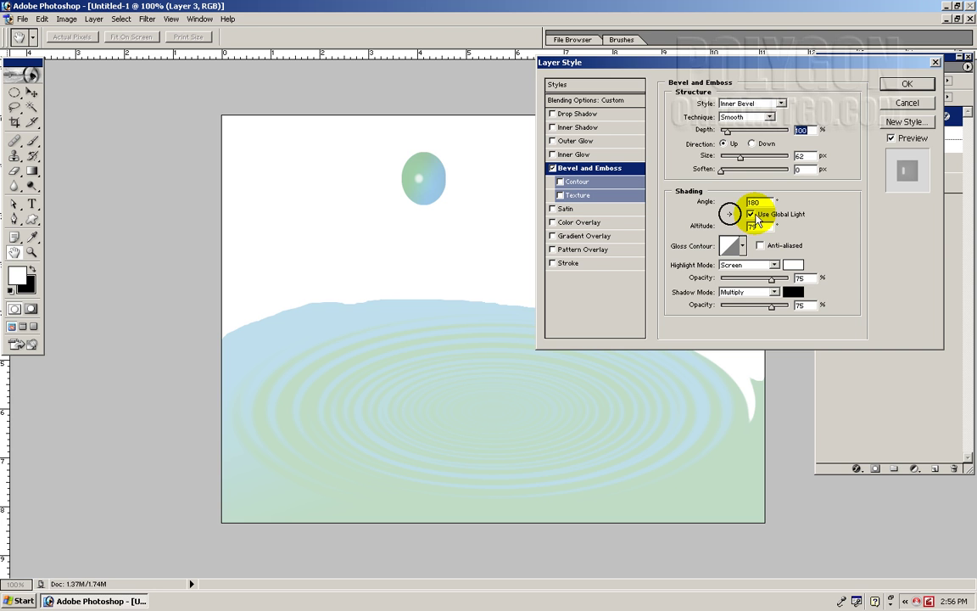
click(750, 215)
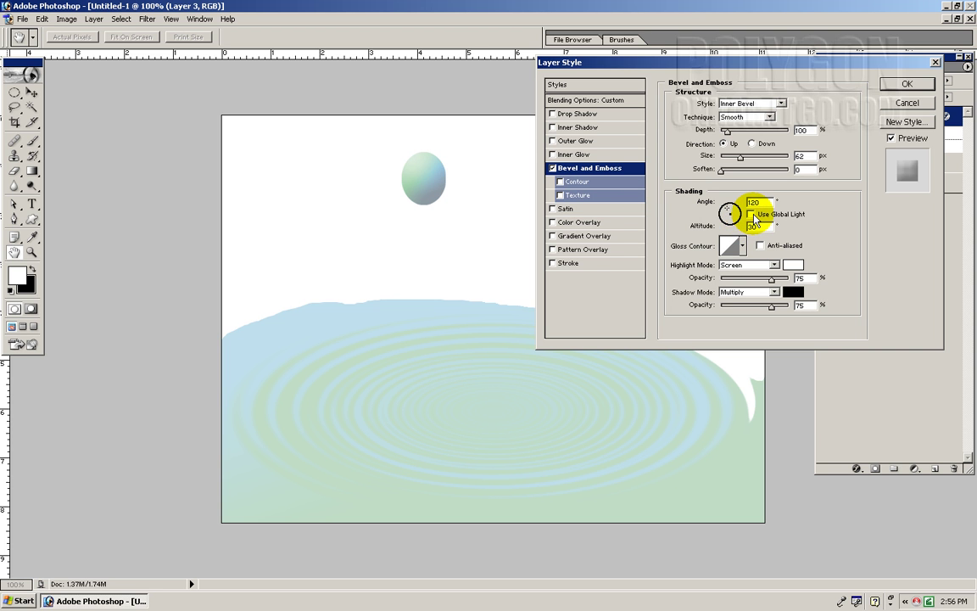
click(728, 216)
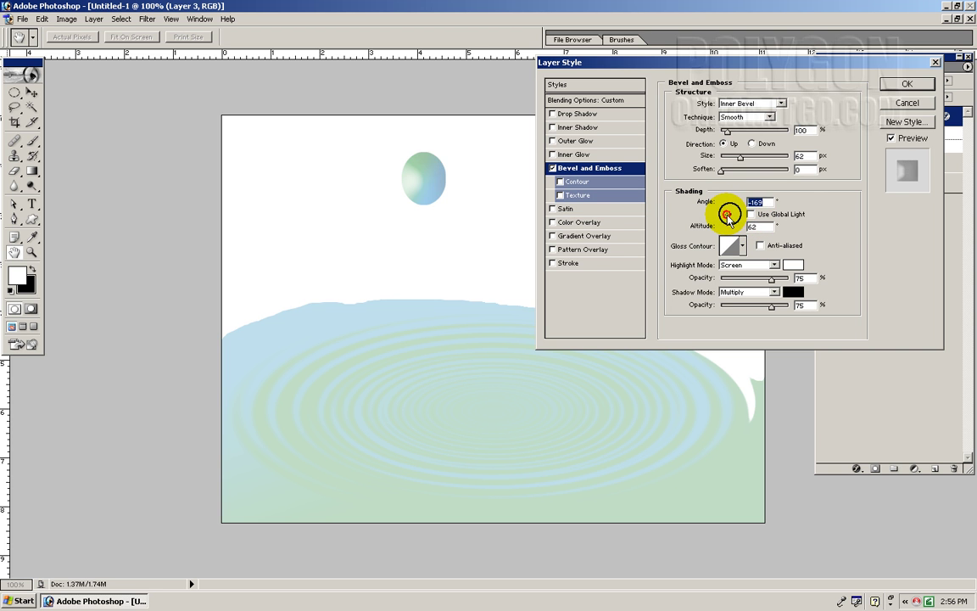
click(729, 214)
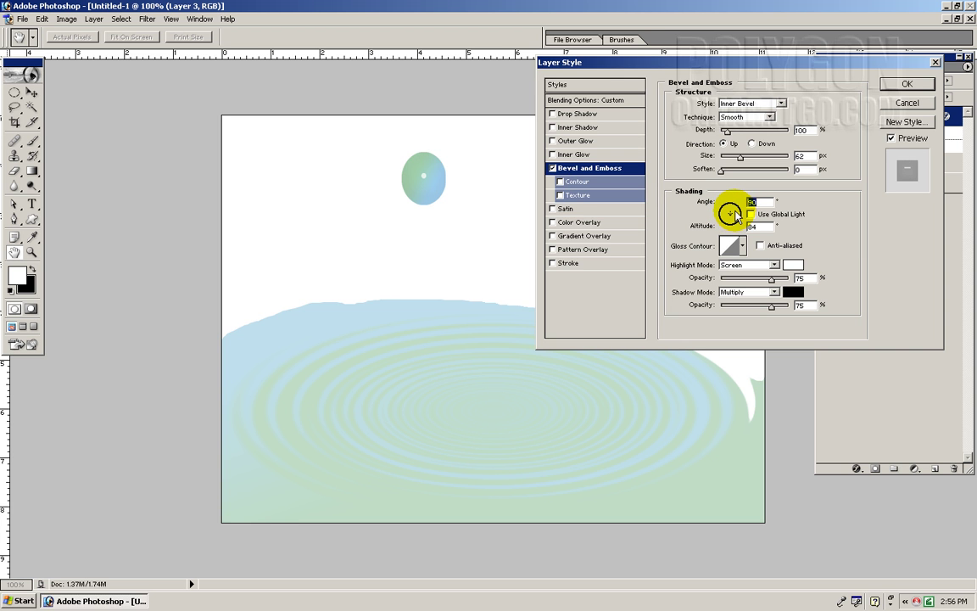
click(729, 215)
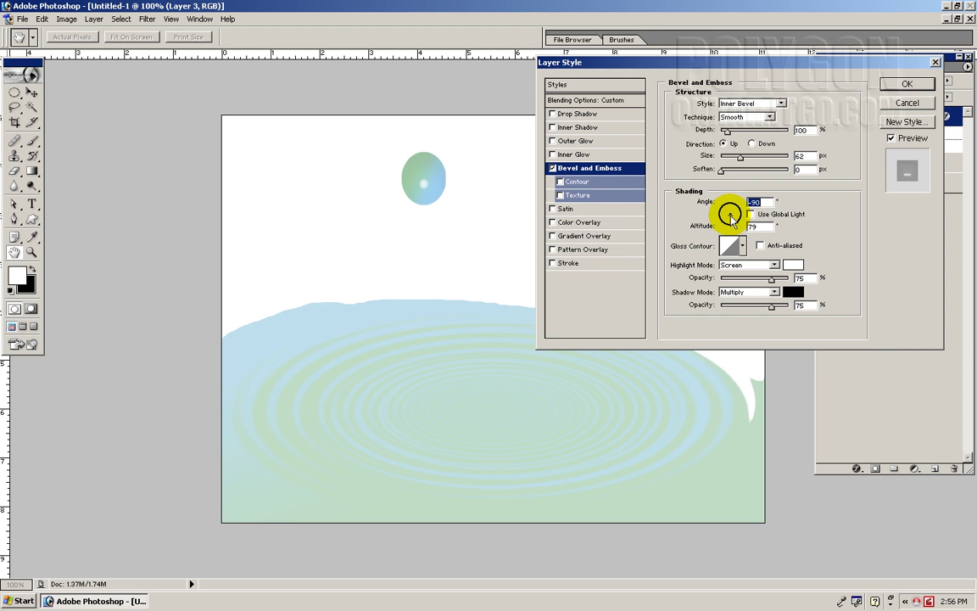
Step: Apply the new bevel lighting and move the bubble down onto the water
click(906, 84)
key(v)
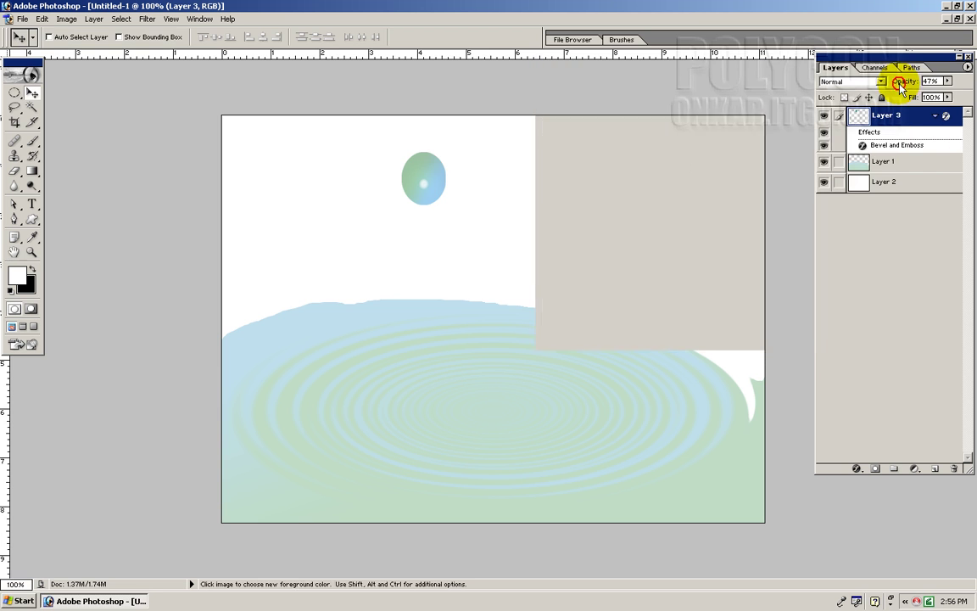
drag(598, 164, 430, 366)
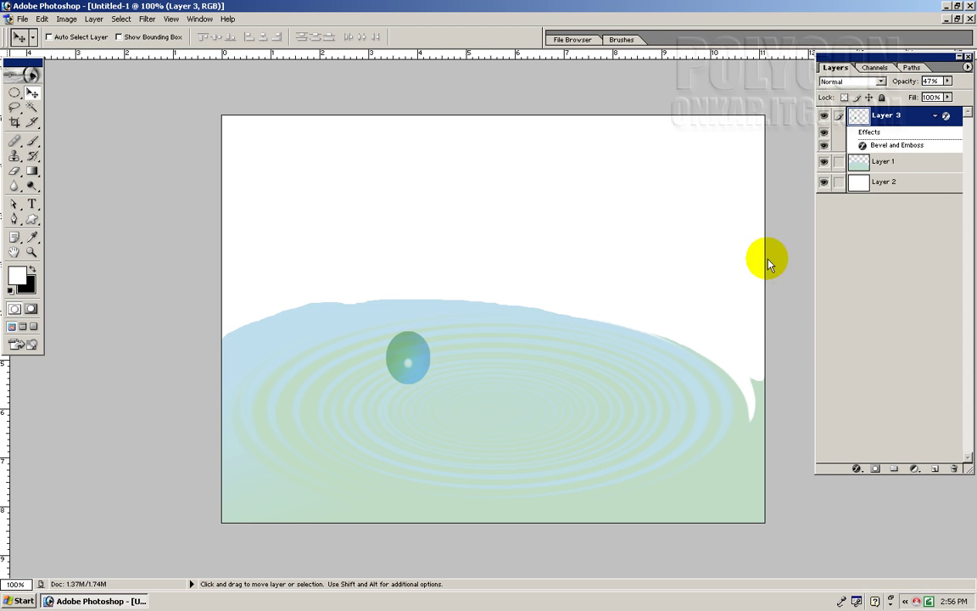
Step: Lower the bubble layer's opacity to 26% and reposition the faded bubble
click(937, 97)
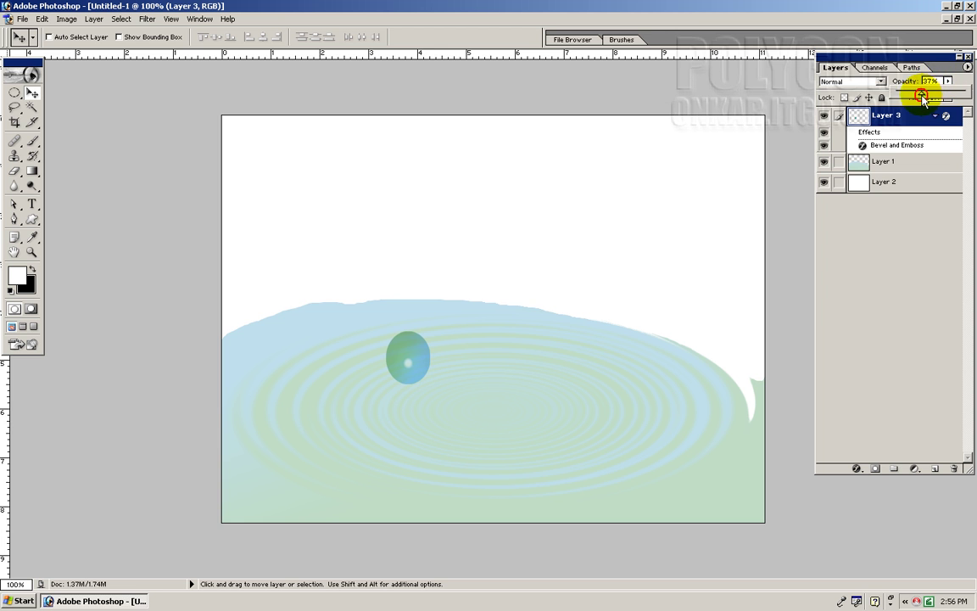
drag(915, 101, 914, 101)
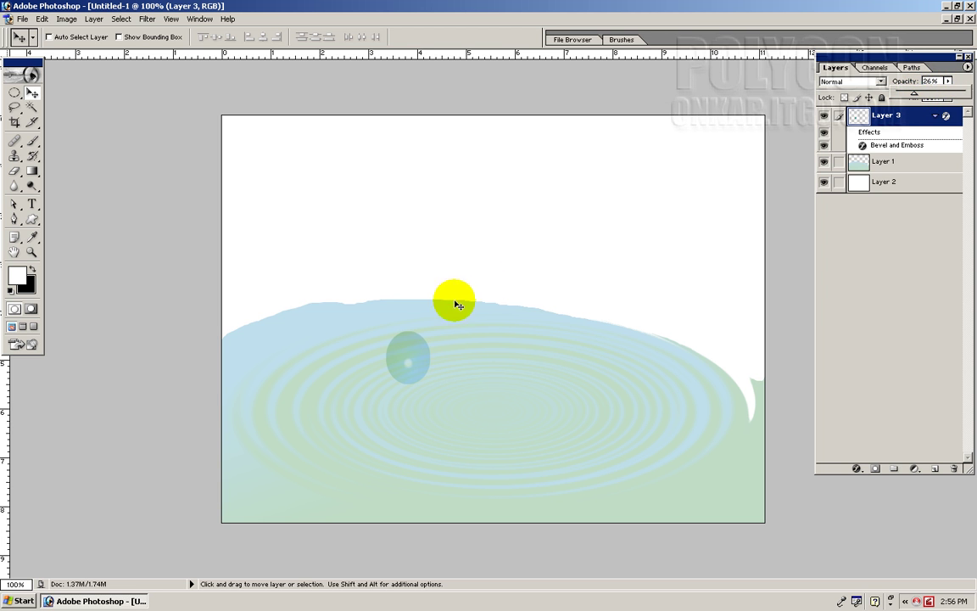
mouse_move(429, 280)
mouse_down()
mouse_move(529, 325)
mouse_move(506, 390)
mouse_move(520, 354)
mouse_move(510, 297)
mouse_move(494, 336)
mouse_move(470, 285)
mouse_move(476, 251)
mouse_move(511, 274)
mouse_move(515, 175)
mouse_move(497, 232)
mouse_move(468, 196)
mouse_move(452, 251)
mouse_move(486, 294)
mouse_move(443, 318)
mouse_move(456, 272)
mouse_move(414, 294)
mouse_move(429, 256)
mouse_move(475, 299)
mouse_move(479, 262)
mouse_move(440, 259)
mouse_move(445, 227)
mouse_move(465, 196)
mouse_move(500, 184)
mouse_move(536, 211)
mouse_move(520, 312)
mouse_move(557, 310)
mouse_up()
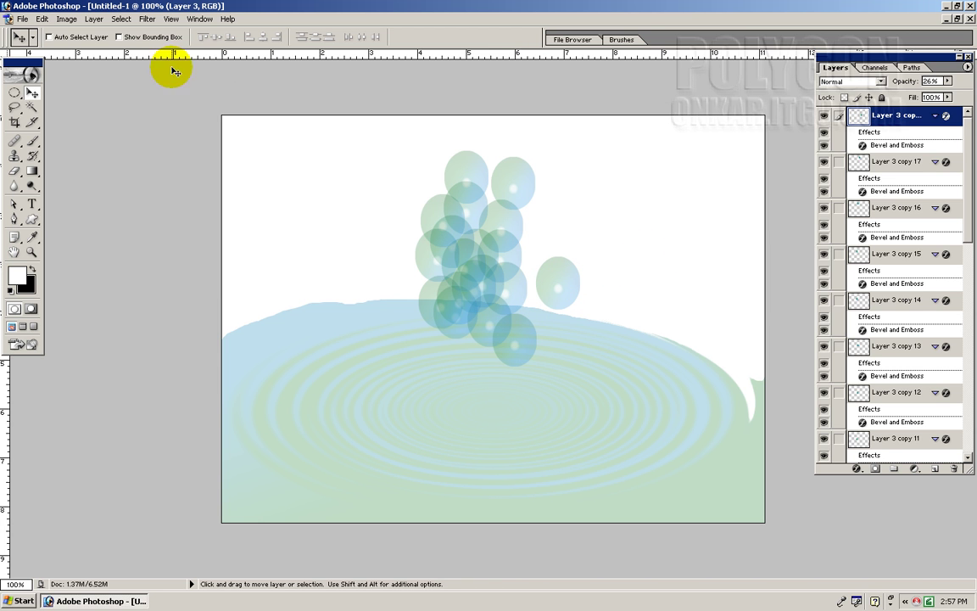
Step: Merge all visible layers into one layer and bring up the Save As dialog
click(91, 20)
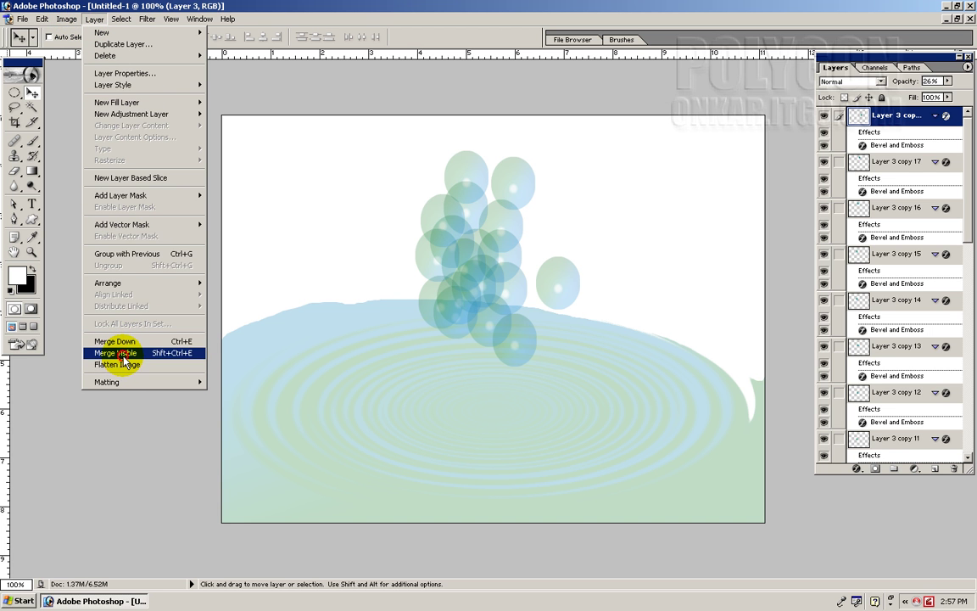
click(123, 354)
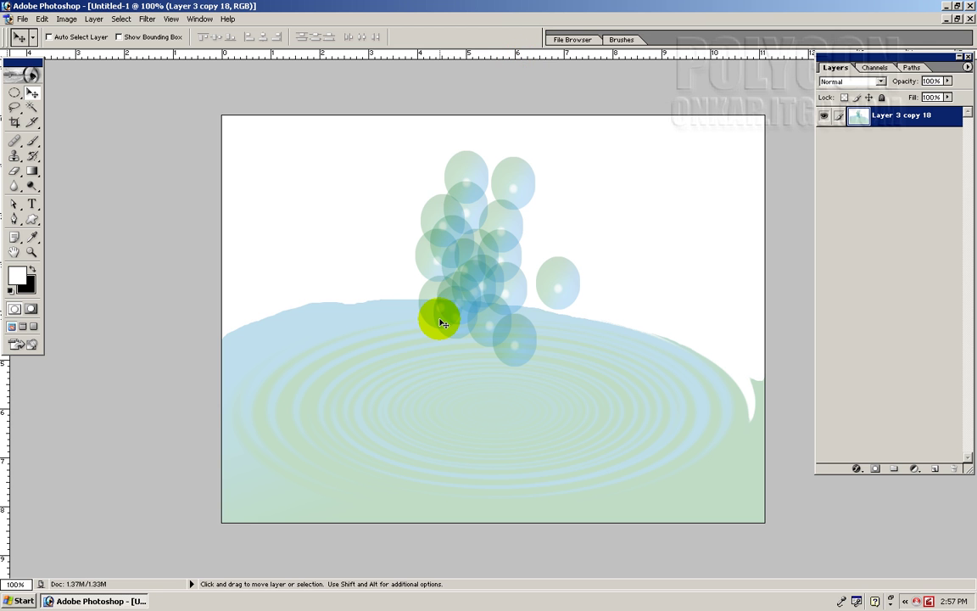
click(22, 18)
click(43, 116)
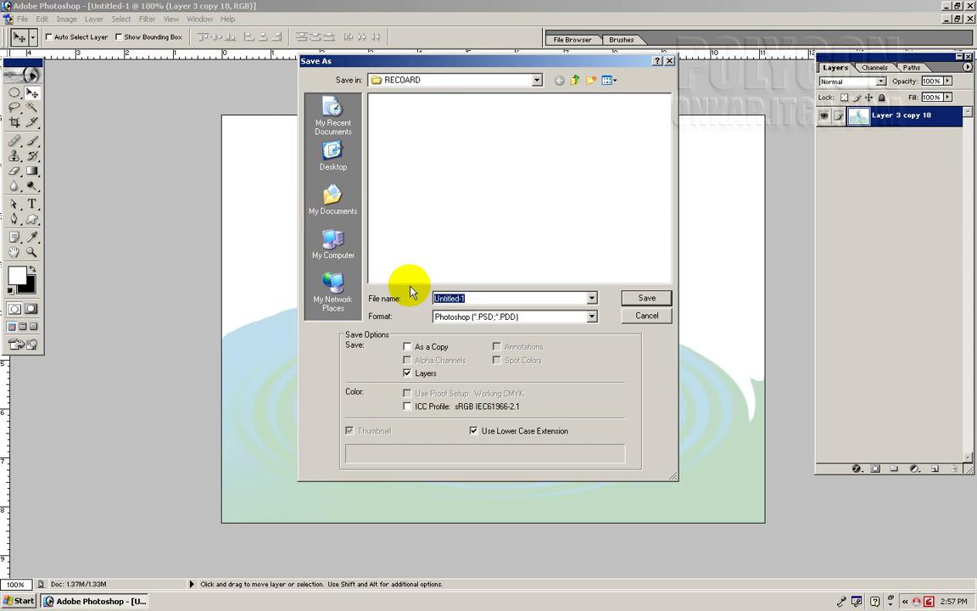